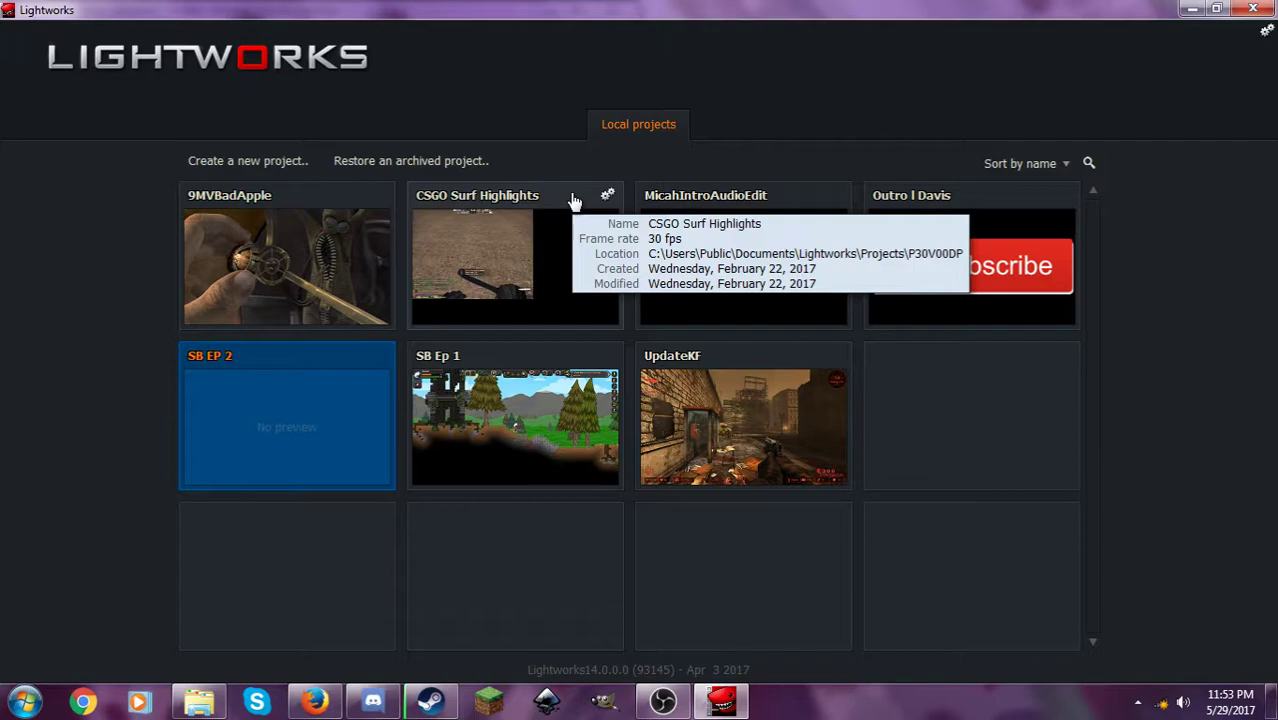
Fill in the new project form with the name SB EP 2 and a 30 fps frame rate.
click(273, 168)
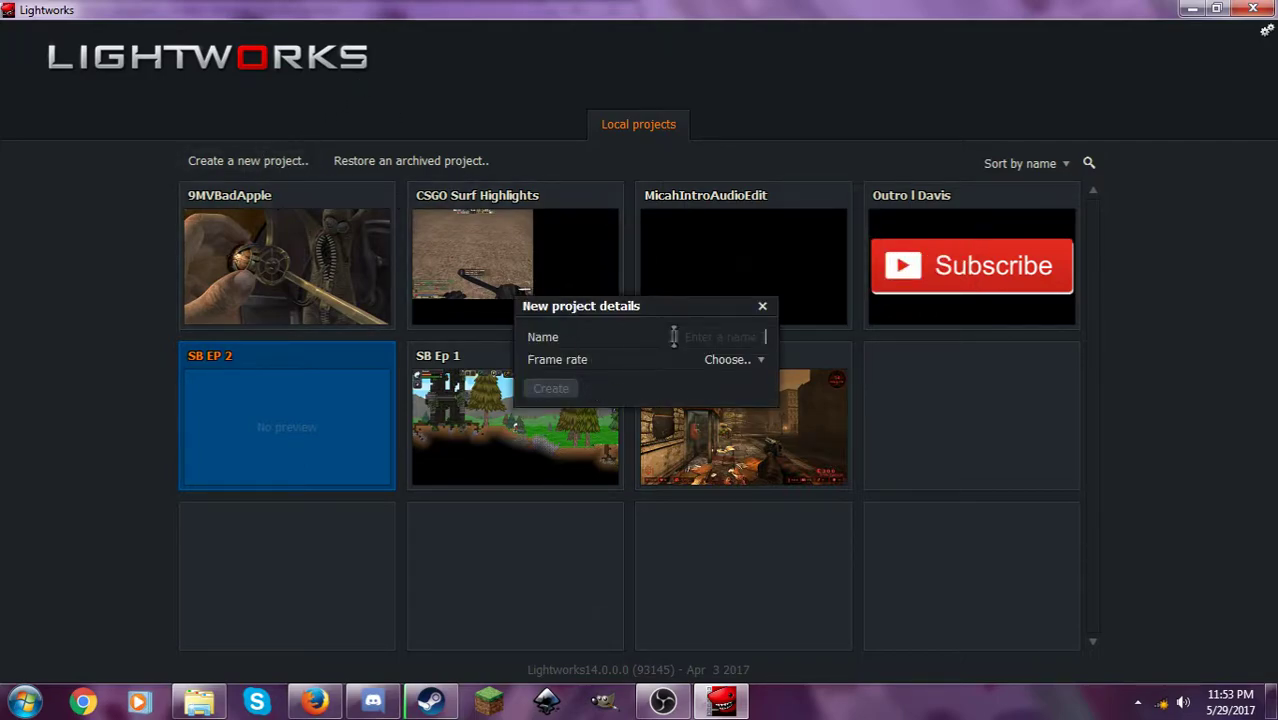
click(765, 305)
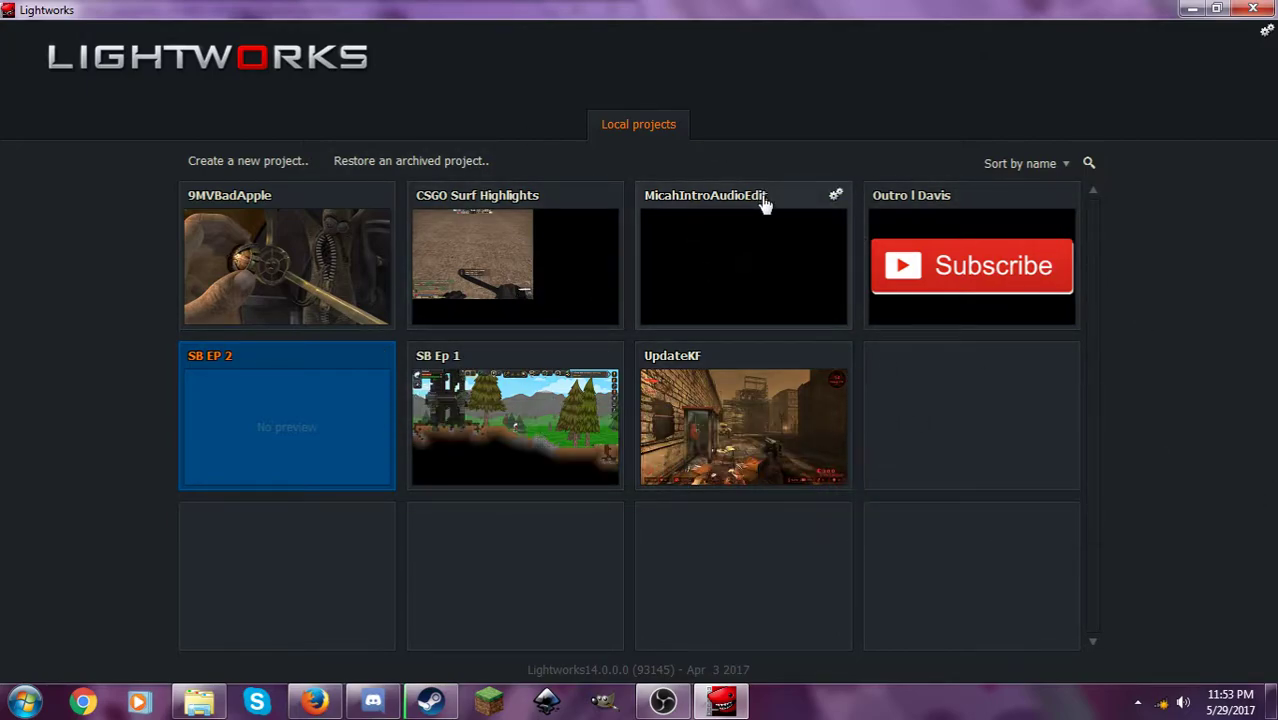
mouse_move(743, 427)
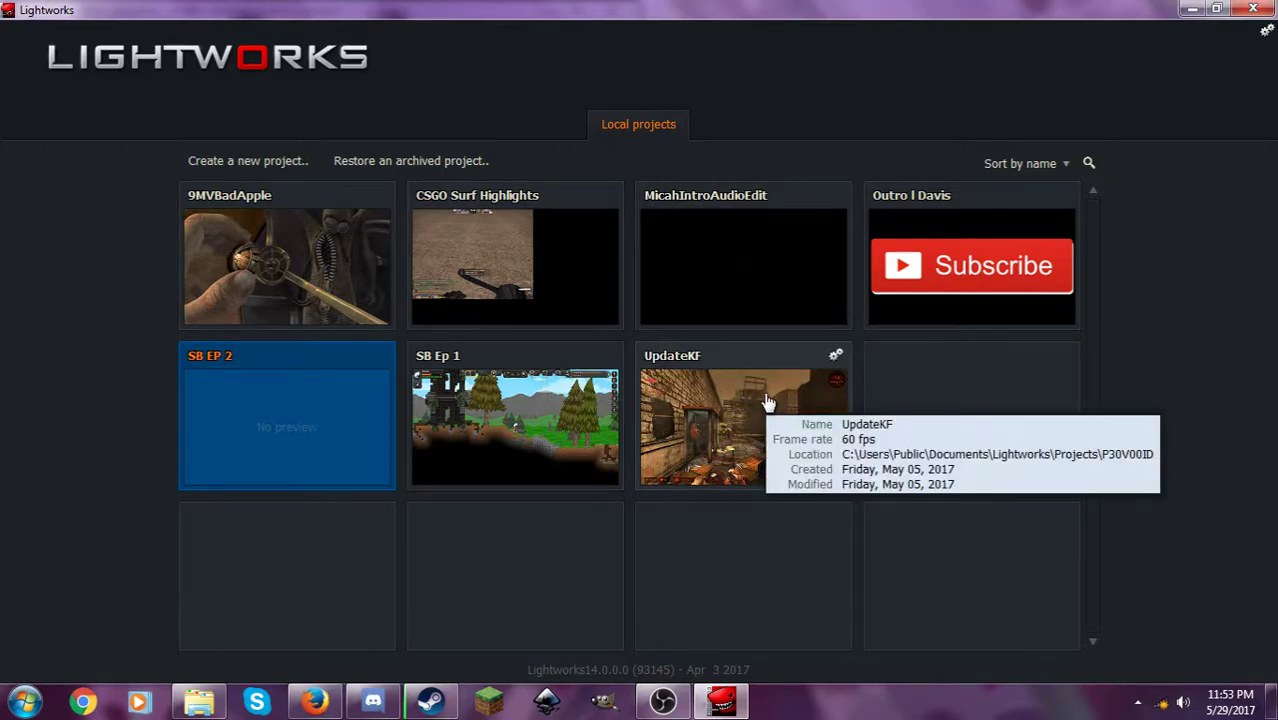
click(281, 163)
text(SB EP)
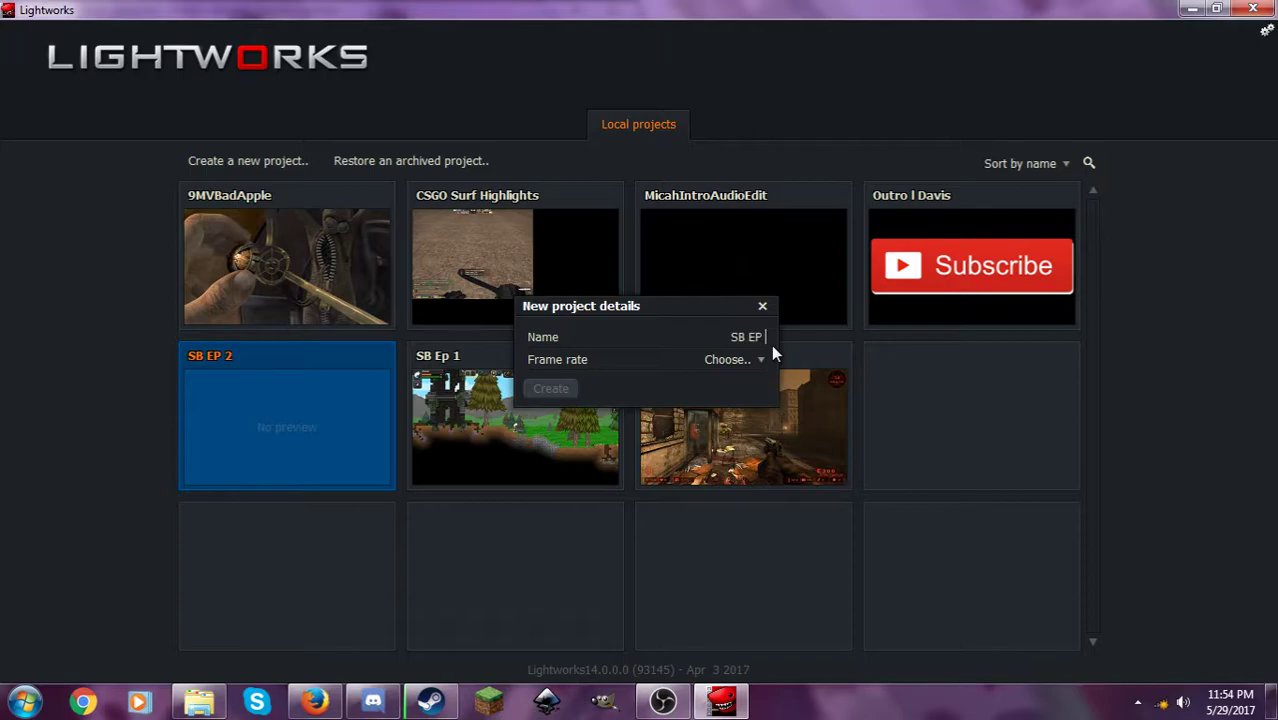
text(2)
click(750, 362)
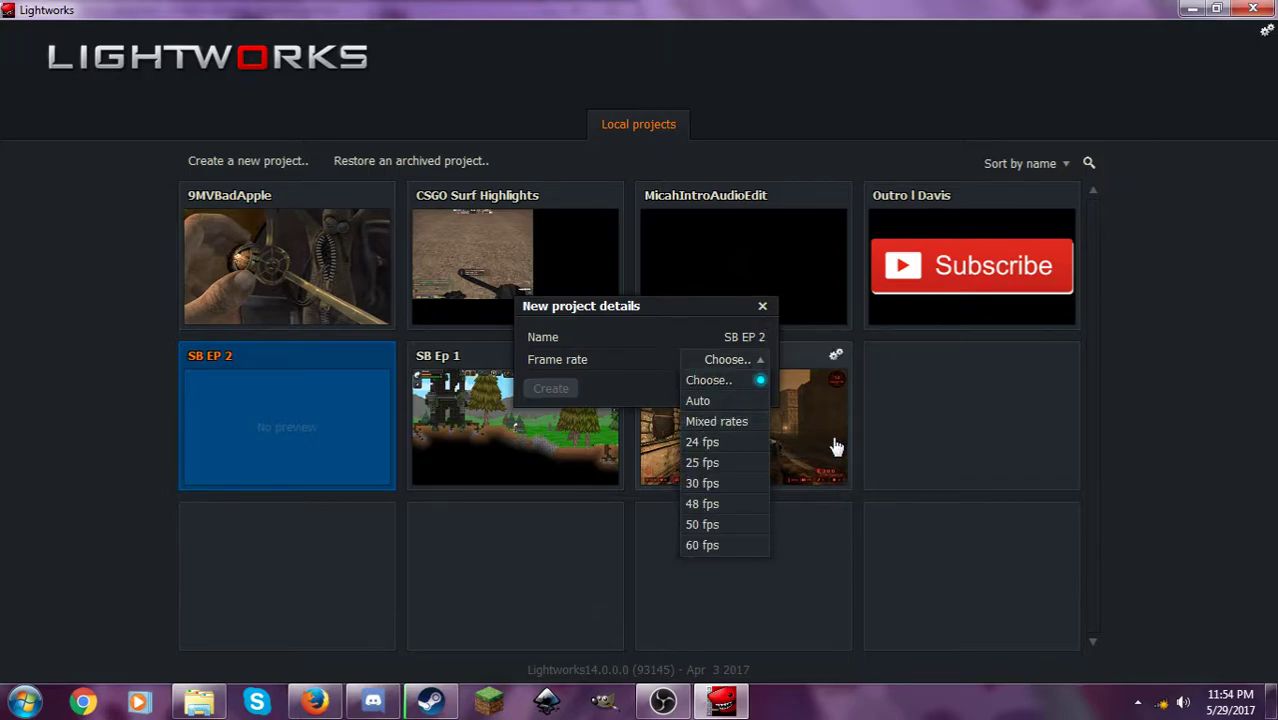
click(703, 483)
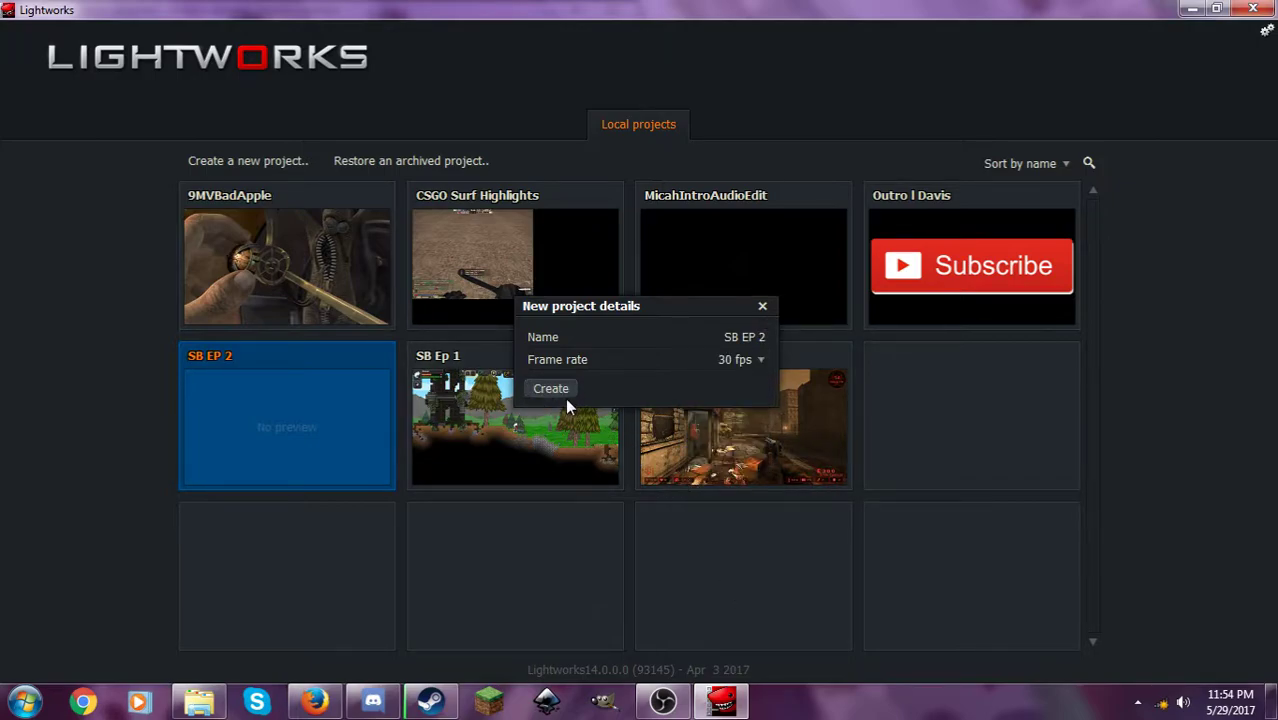
click(752, 360)
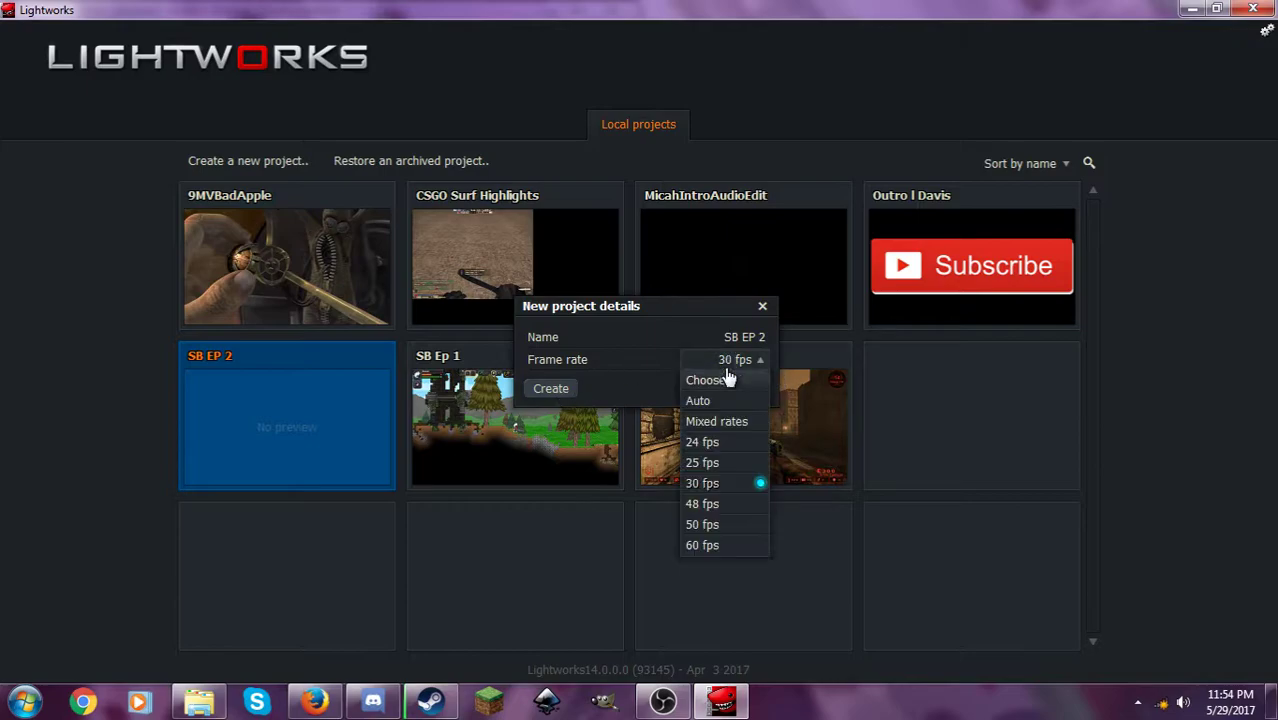
Create the SB EP 2 project and show the EDIT workspace with its empty timeline.
click(541, 392)
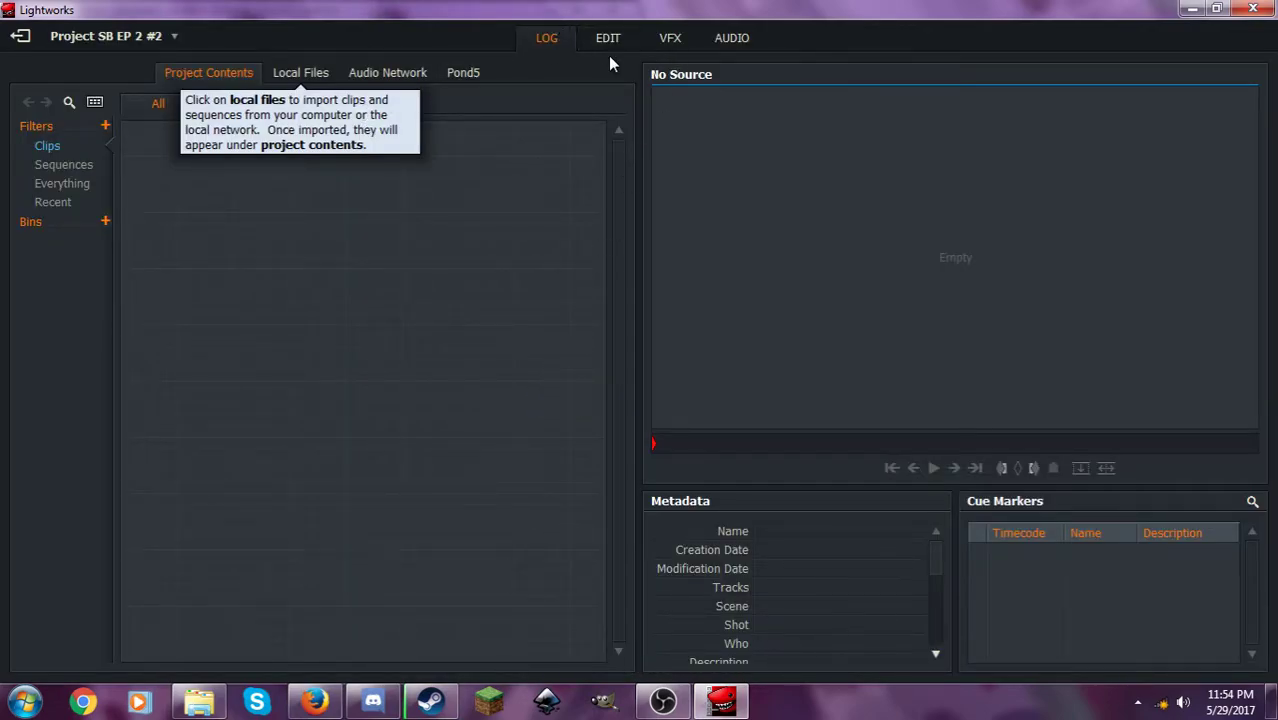
click(606, 44)
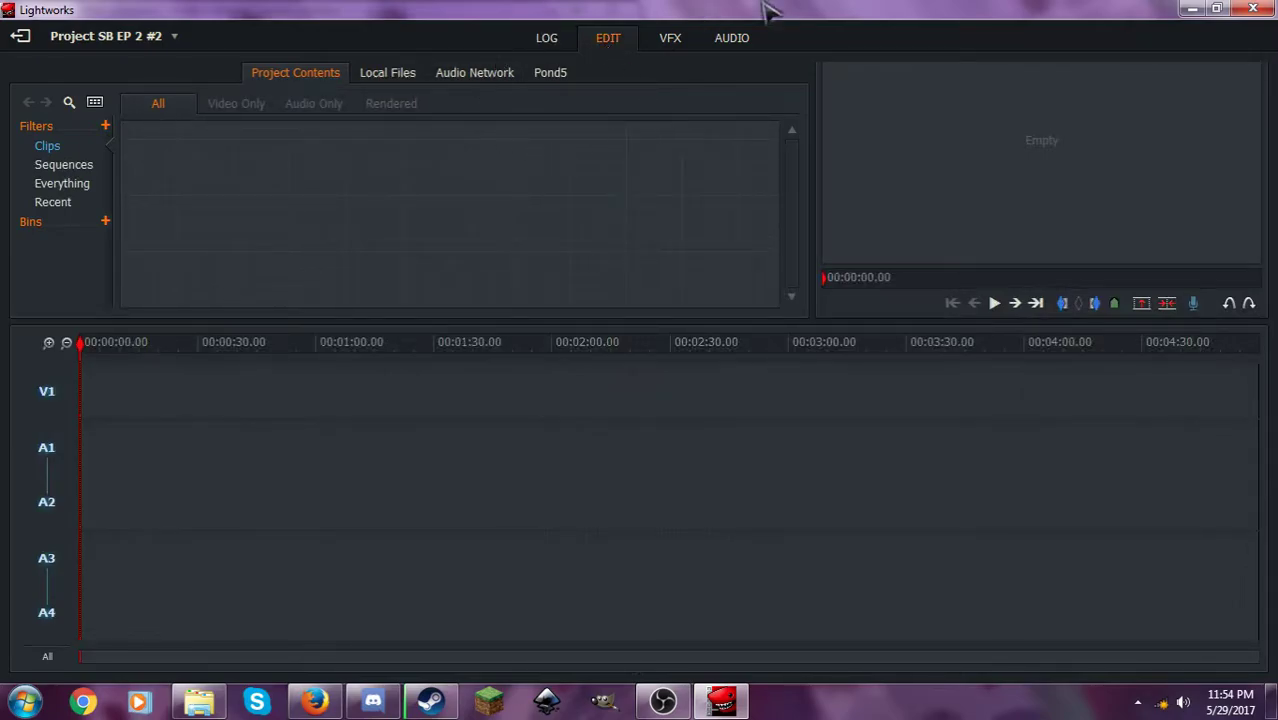
click(547, 40)
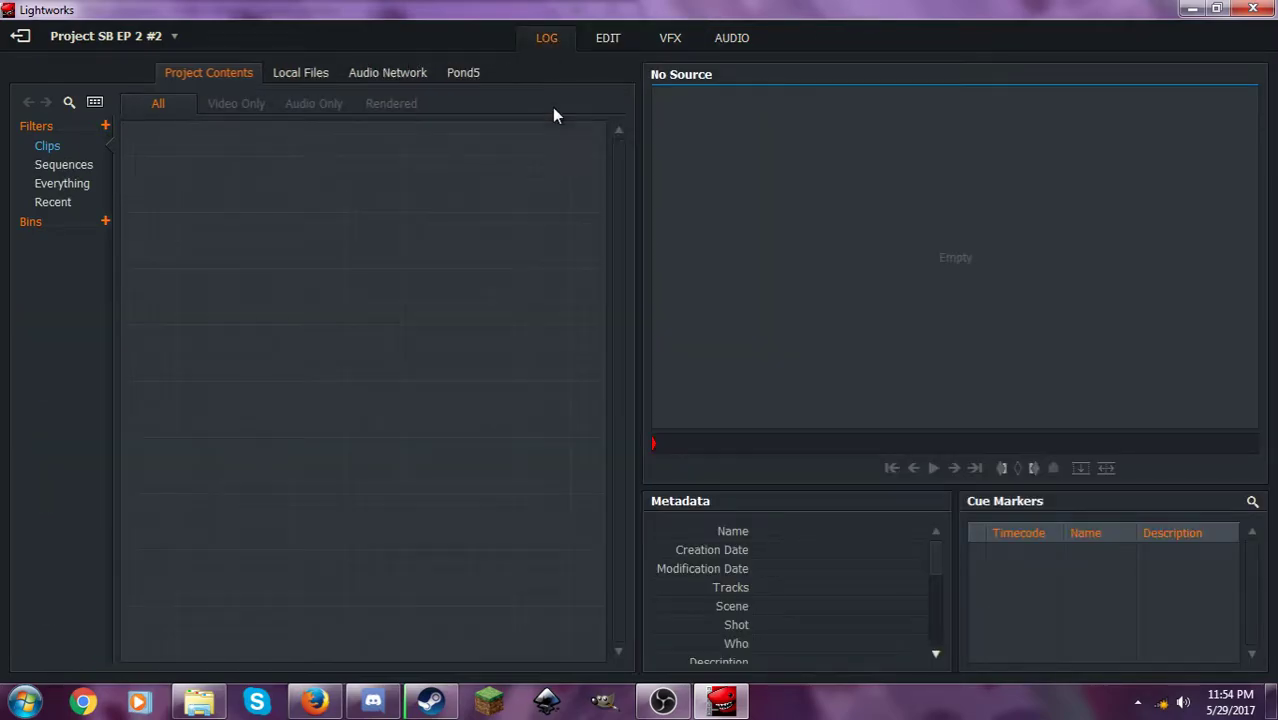
click(611, 44)
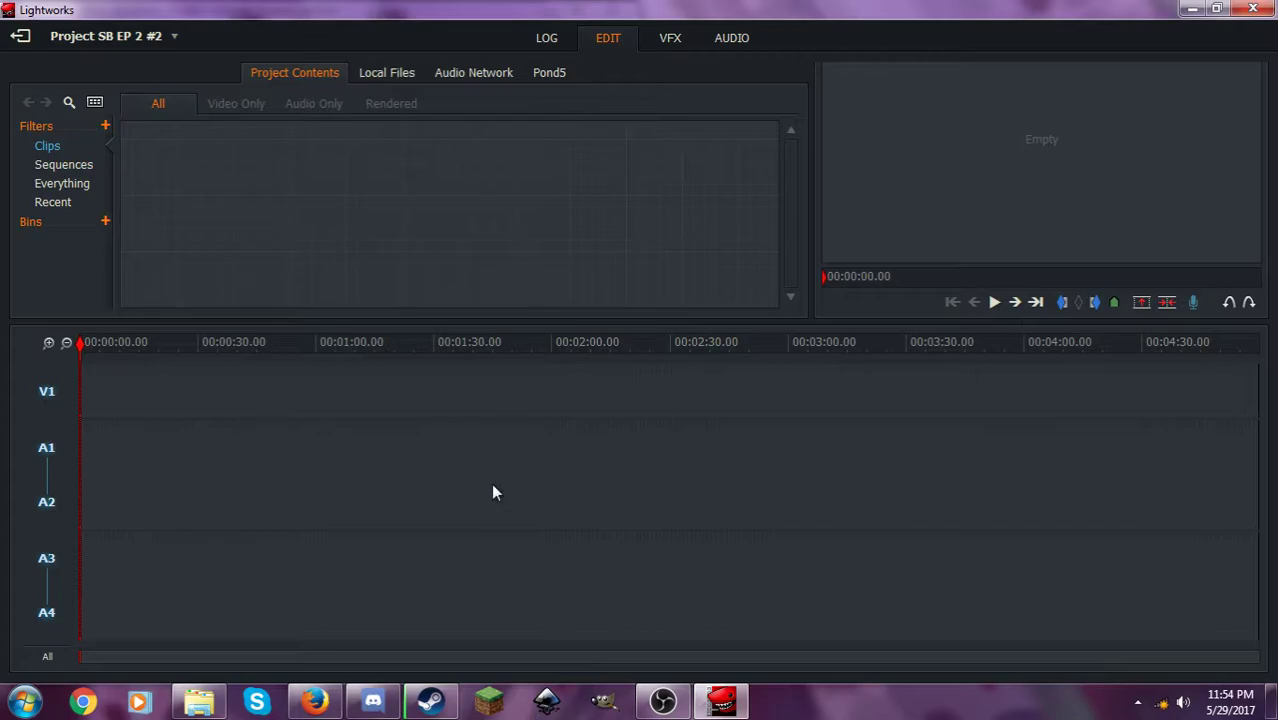
Try importing Intro (1).mp4 from the Videos library, which fails with a frame-rate error.
click(199, 701)
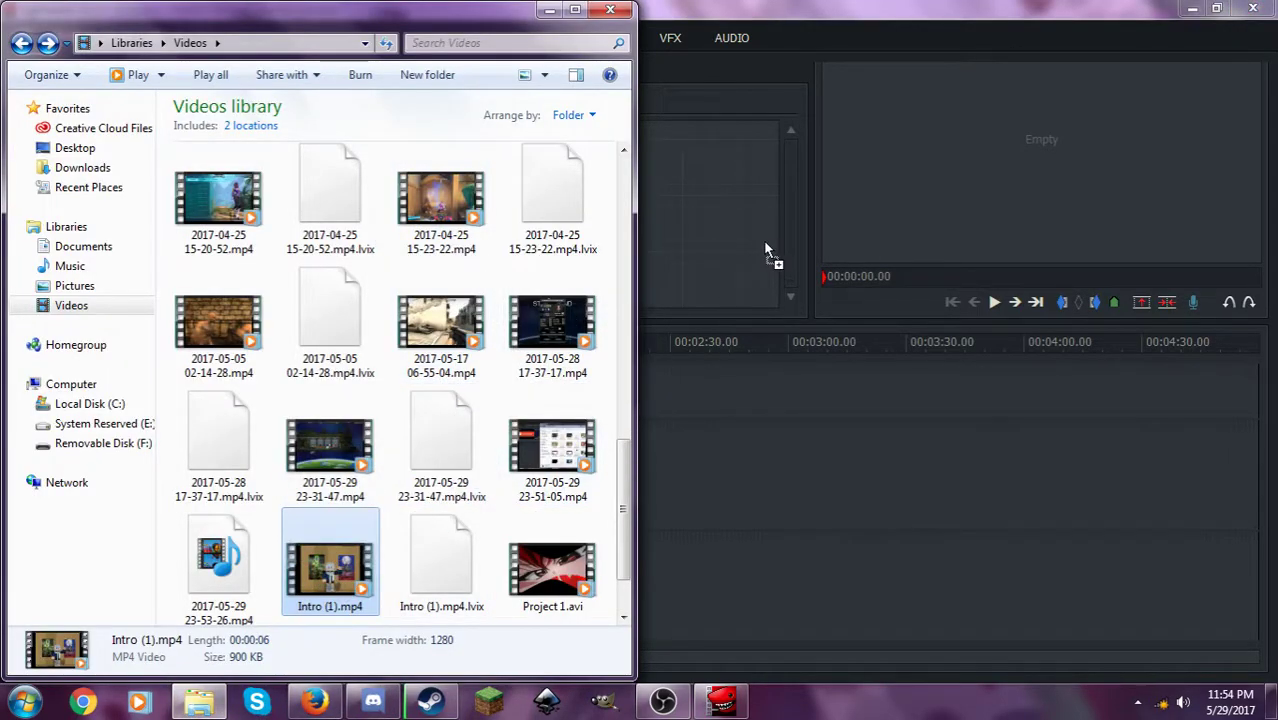
drag(330, 565, 734, 232)
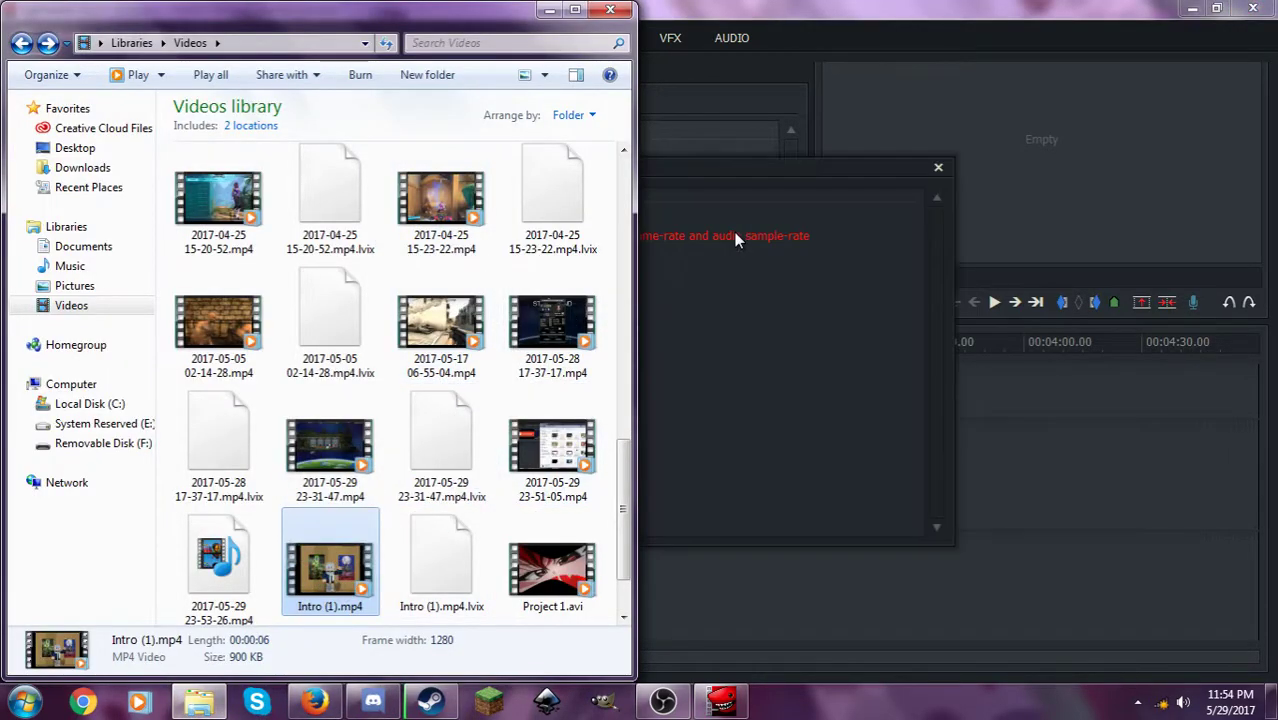
click(610, 9)
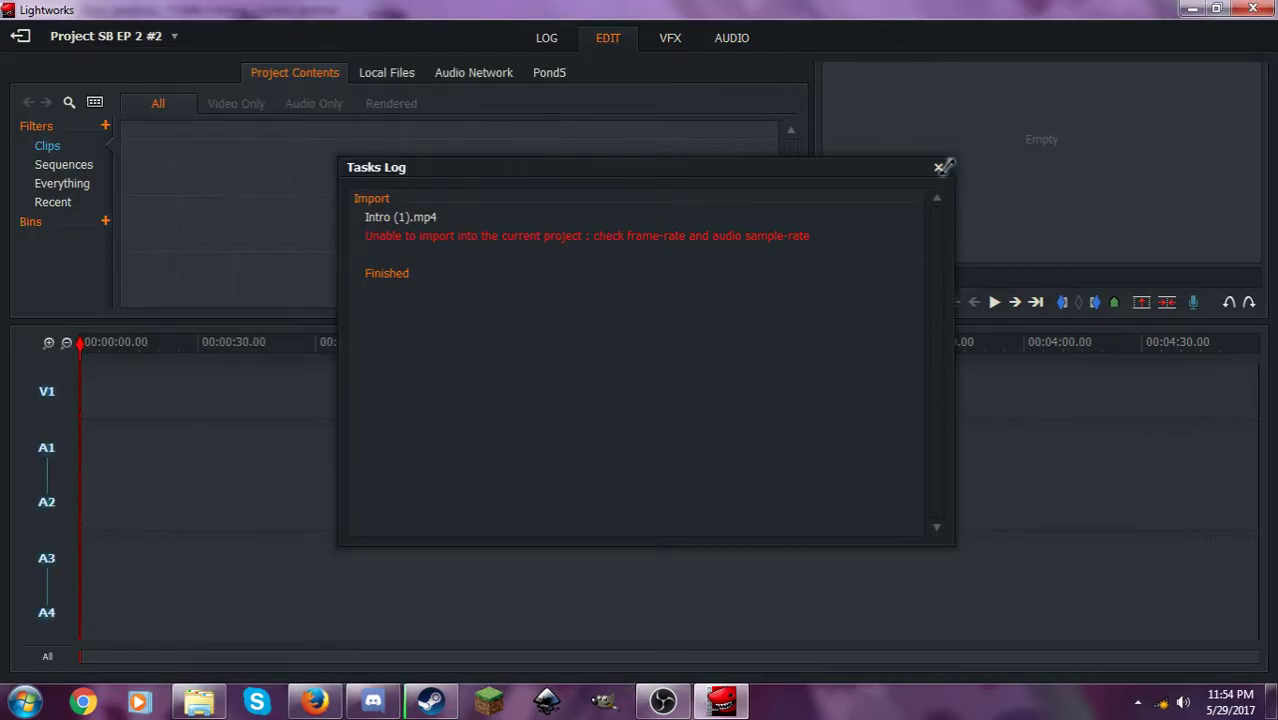
click(939, 168)
click(199, 701)
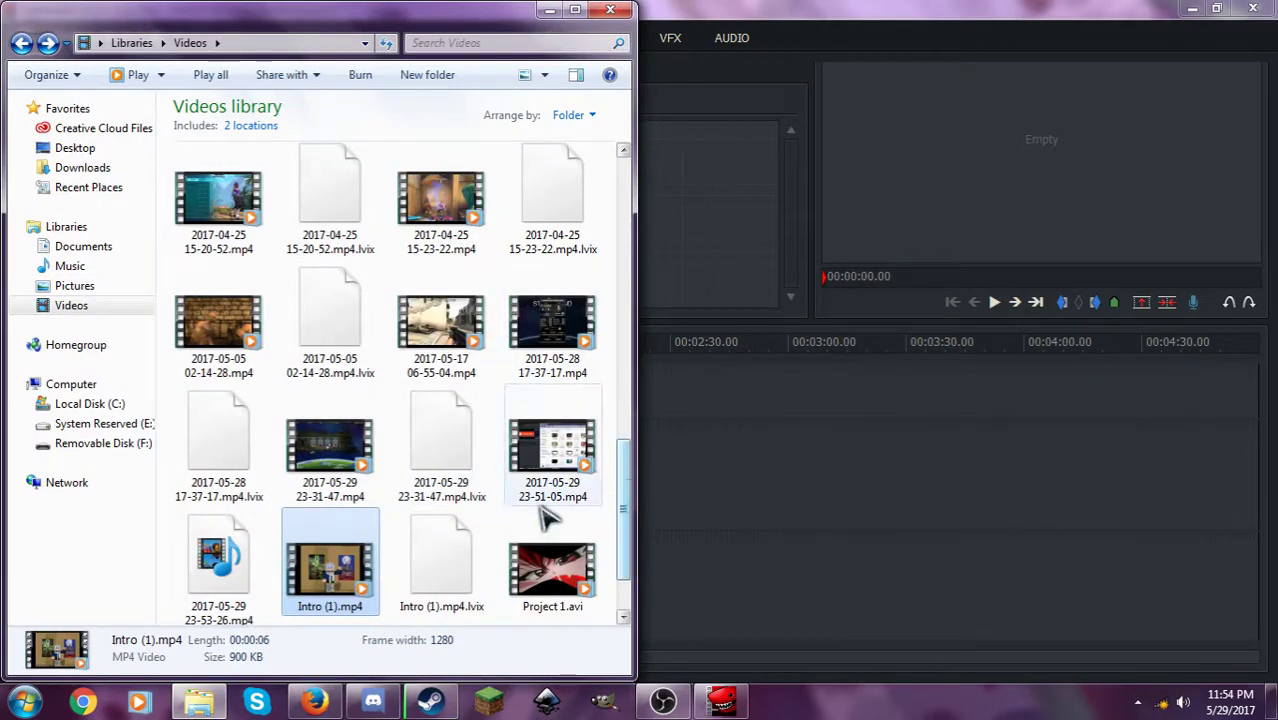
drag(357, 470, 688, 224)
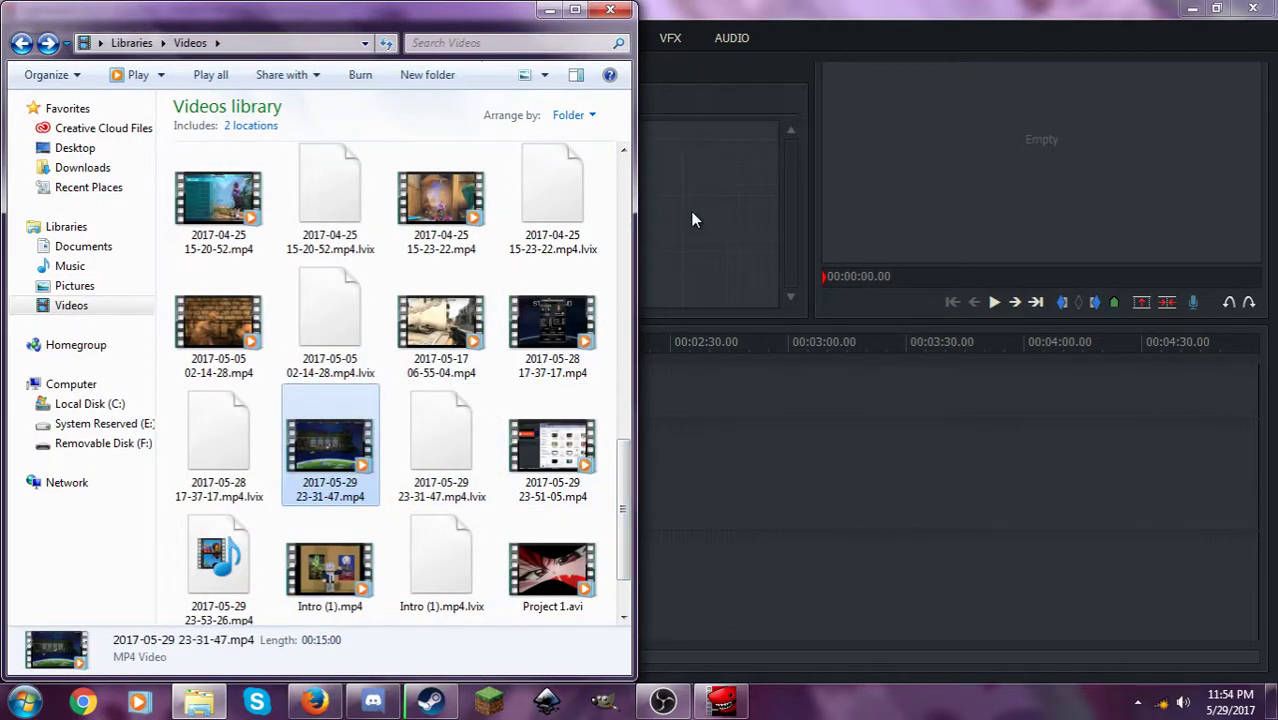
click(549, 9)
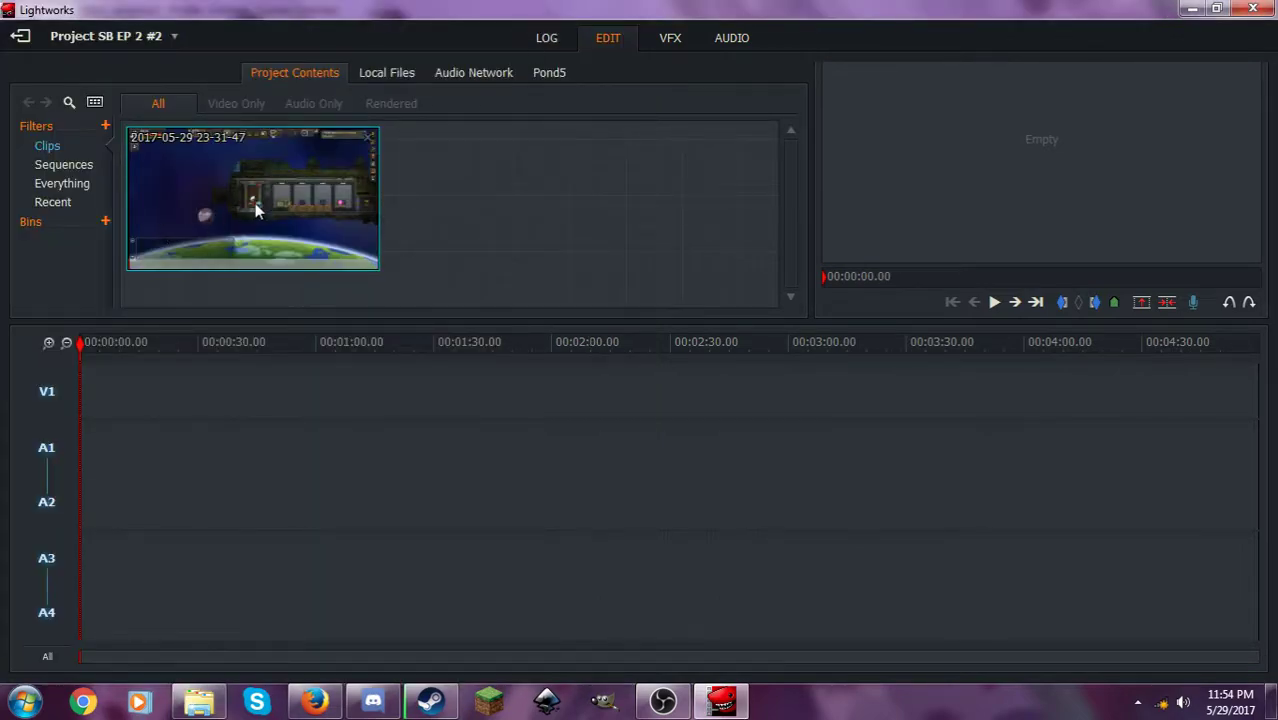
drag(256, 207, 83, 412)
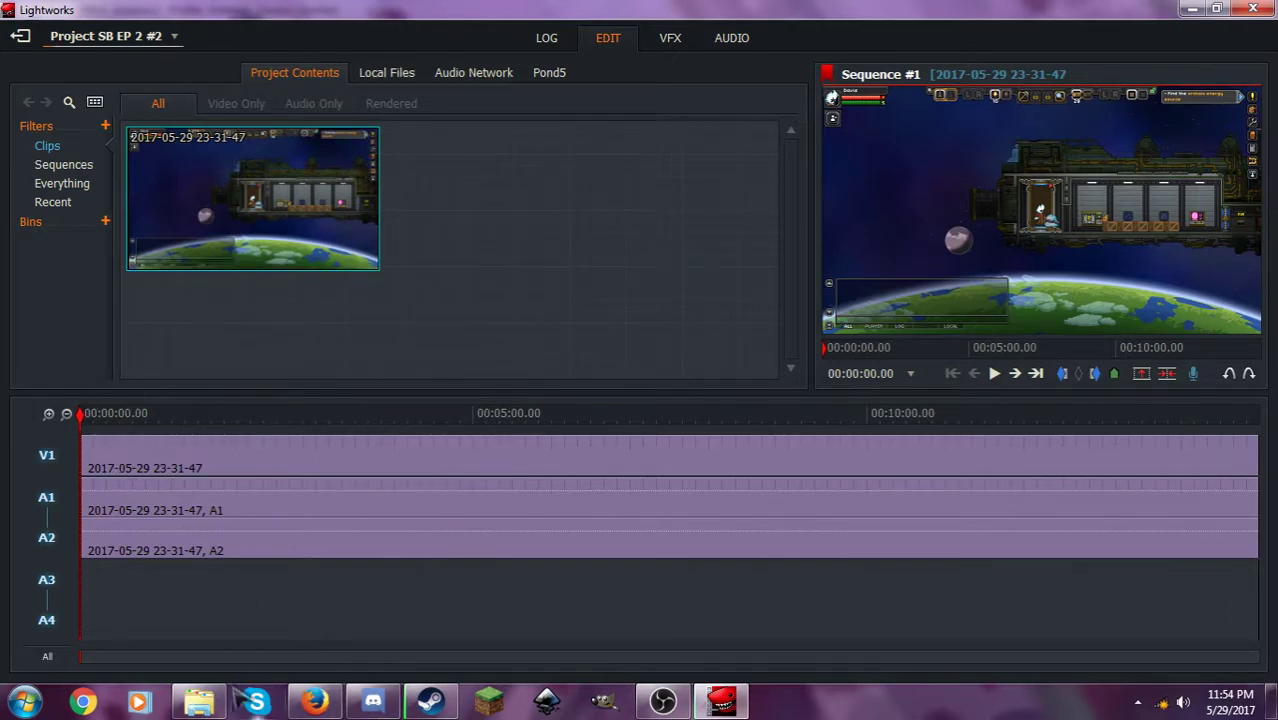
click(200, 700)
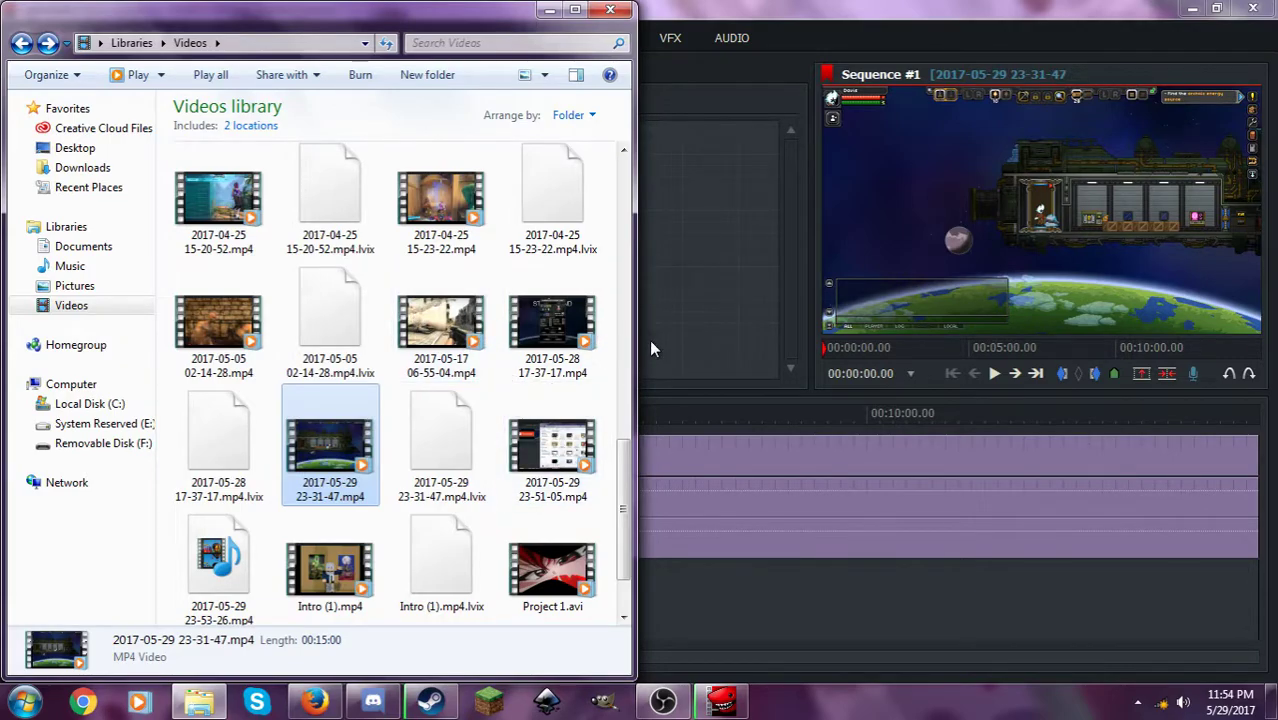
Import DavisOutro.mp4 from the Videos library's Completed folder into Project Contents.
mouse_move(624, 480)
mouse_down()
mouse_move(645, 330)
mouse_move(622, 160)
mouse_up()
click(219, 200)
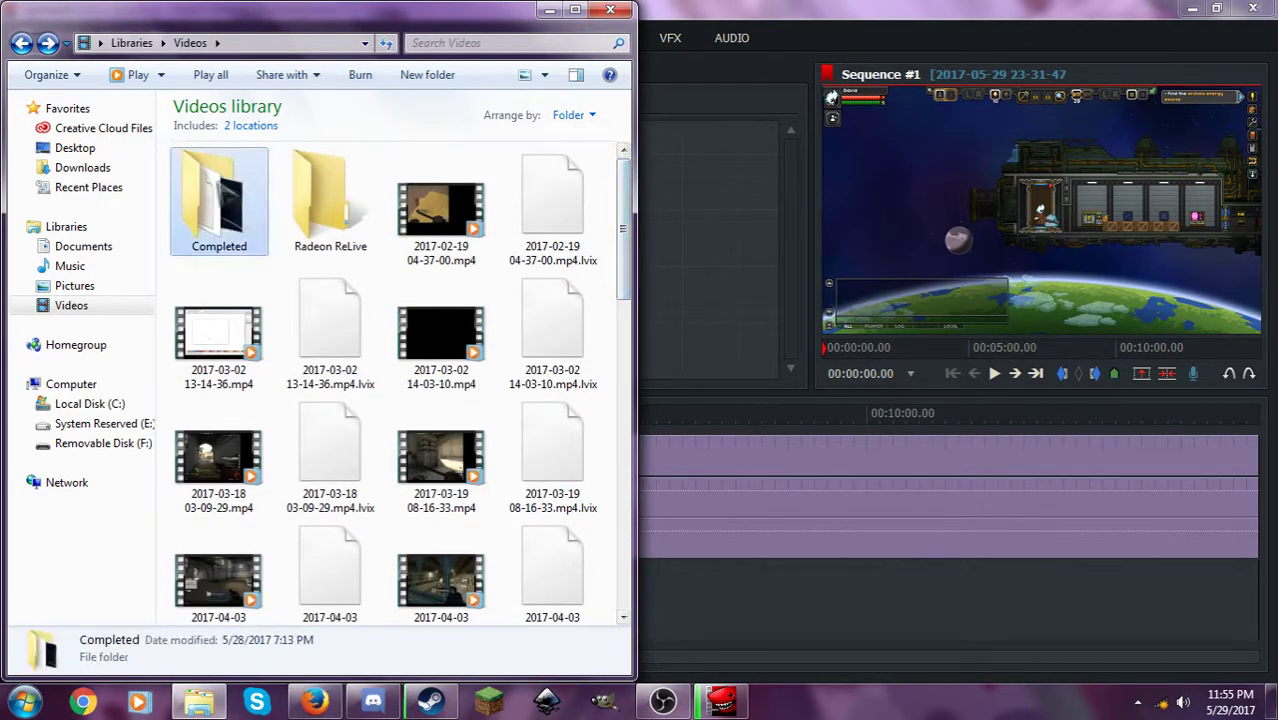
double_click(219, 200)
drag(218, 350, 790, 252)
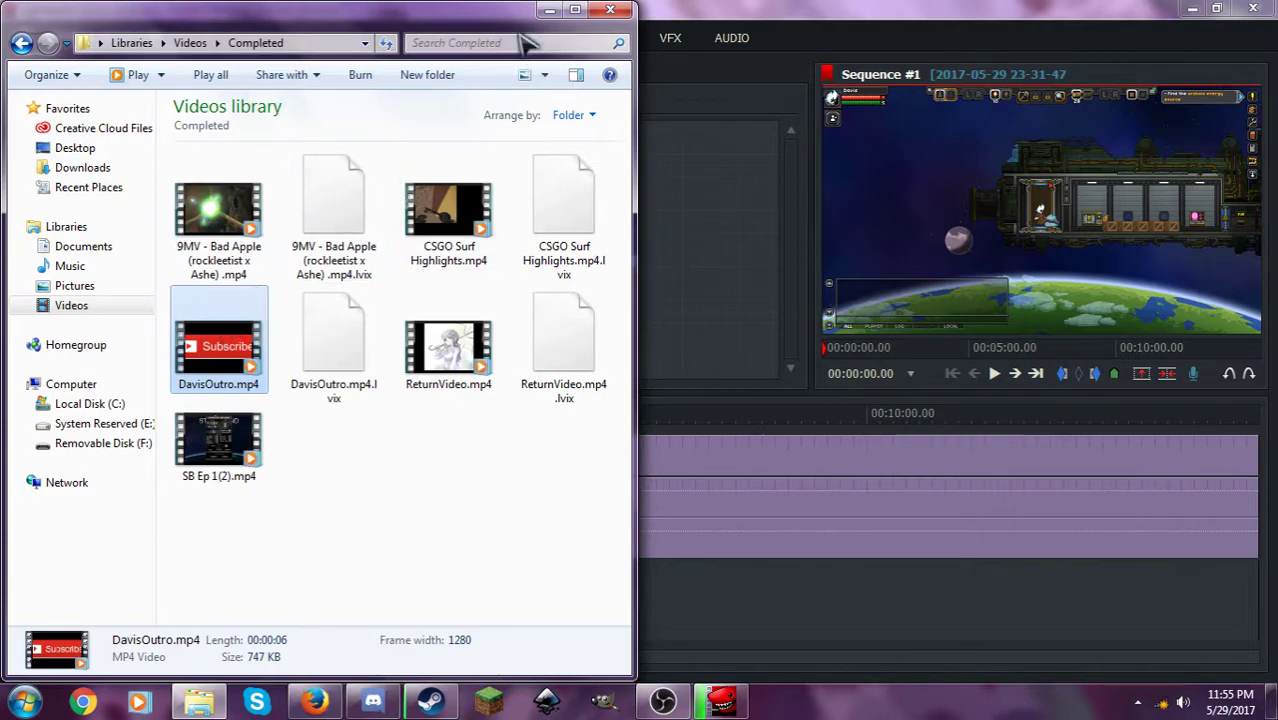
click(549, 10)
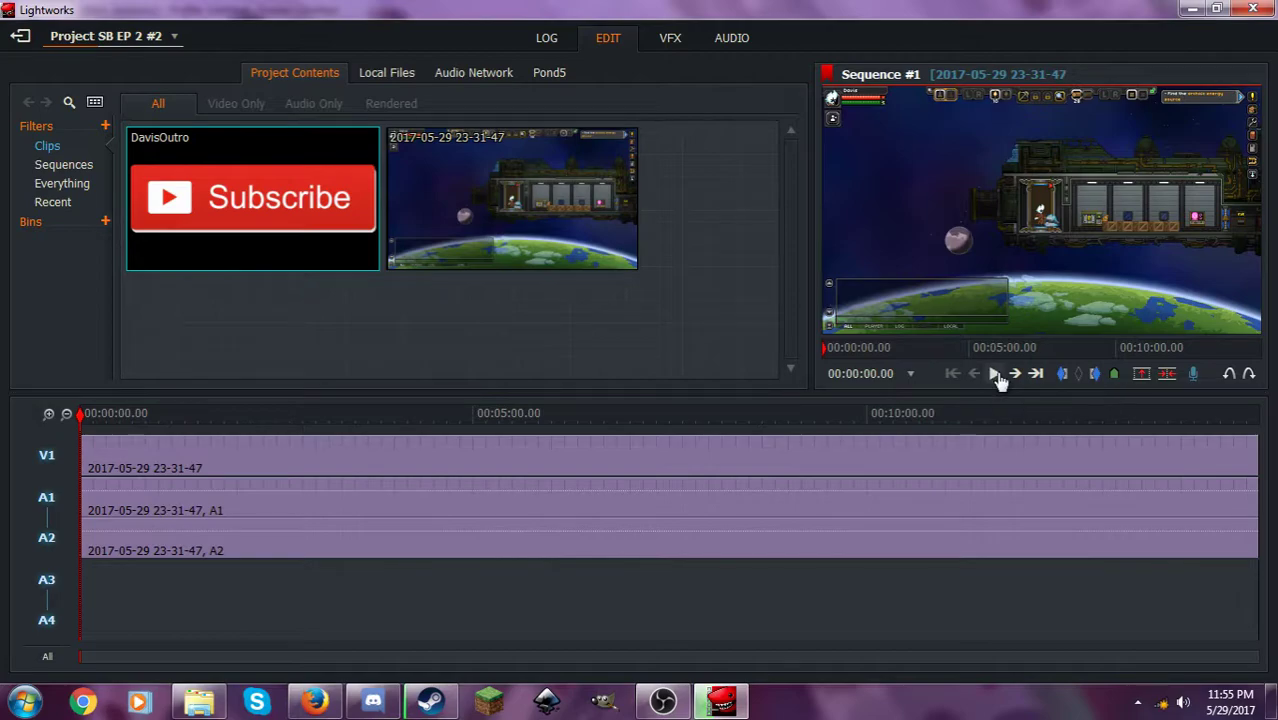
Play the sequence from the start and scrub further into the gameplay footage.
click(994, 373)
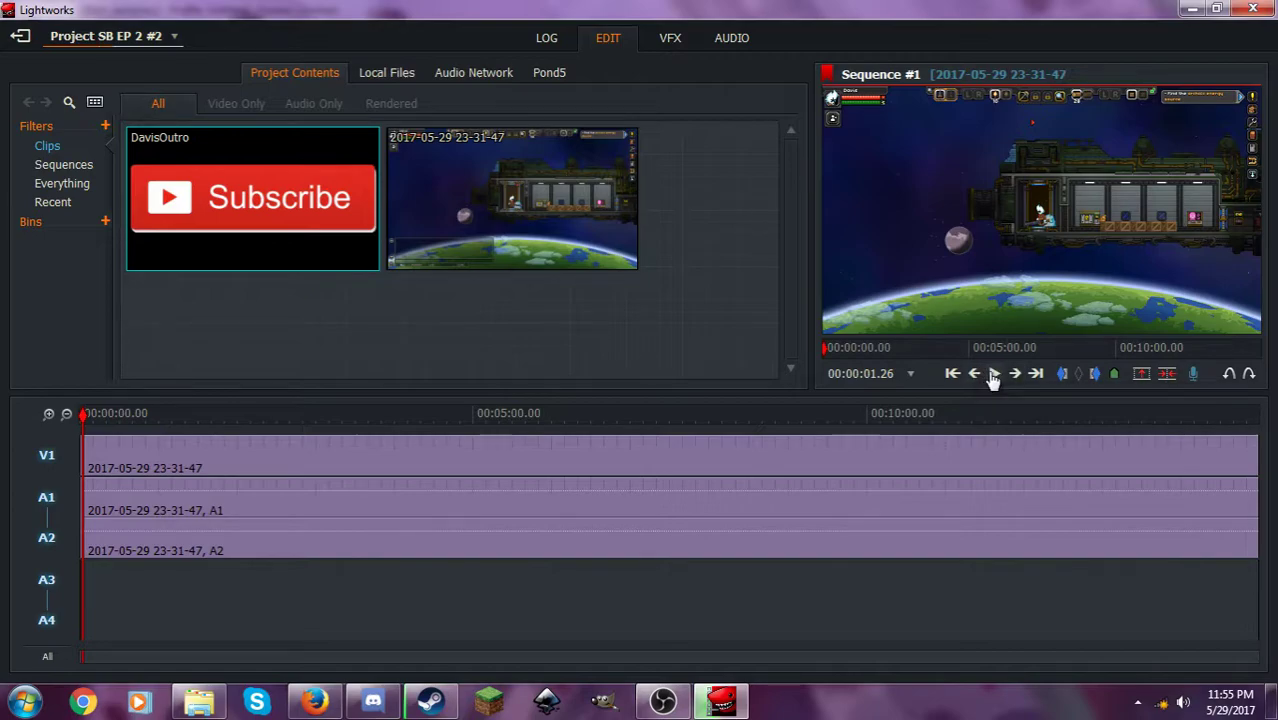
click(994, 373)
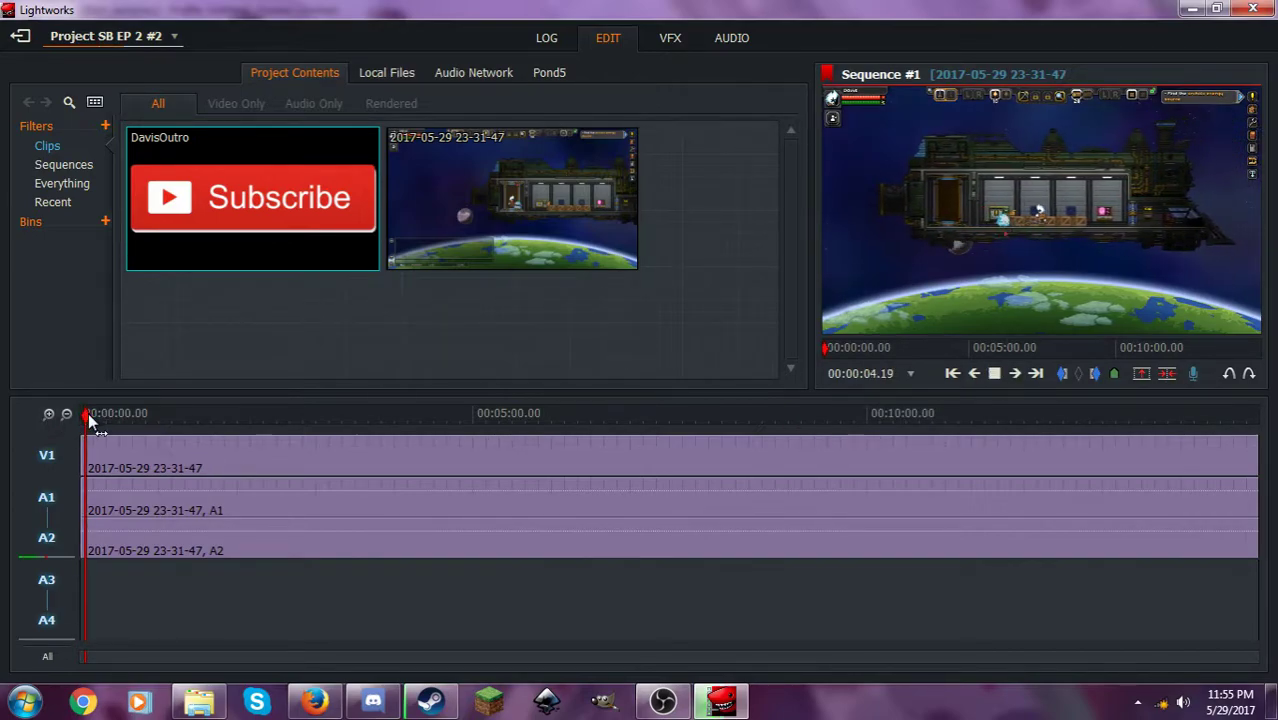
drag(86, 416, 121, 420)
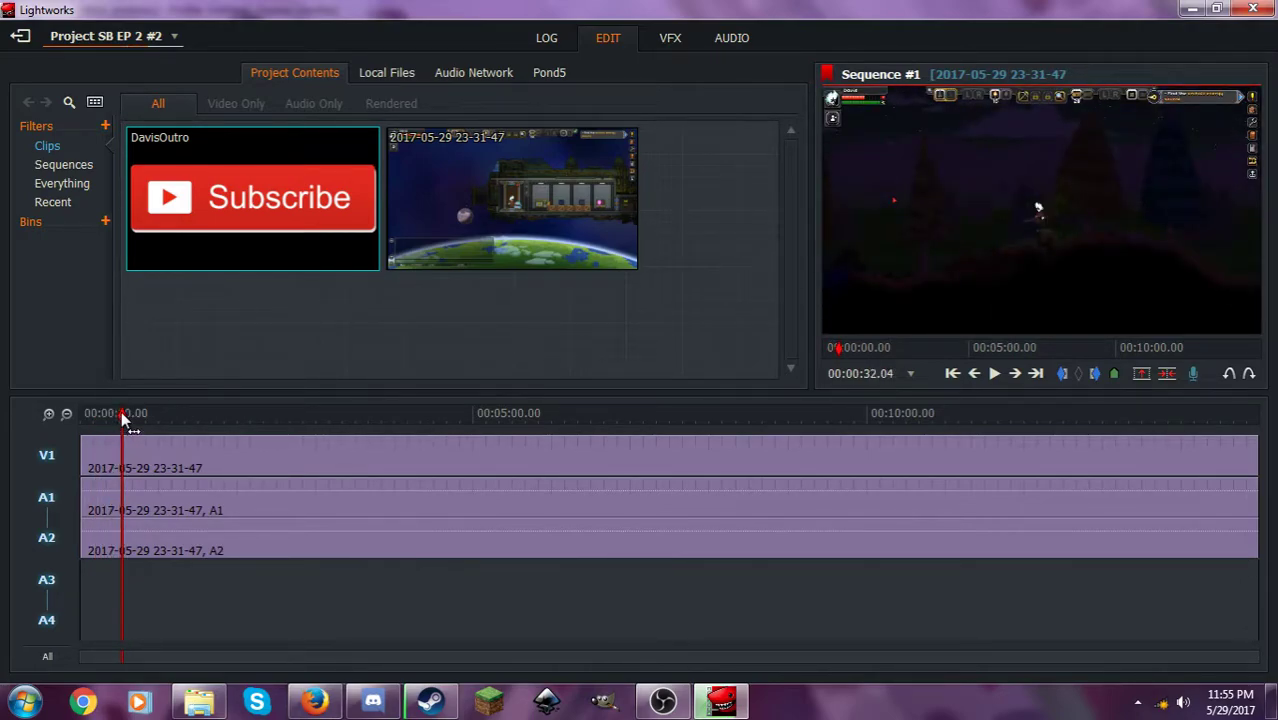
key(space)
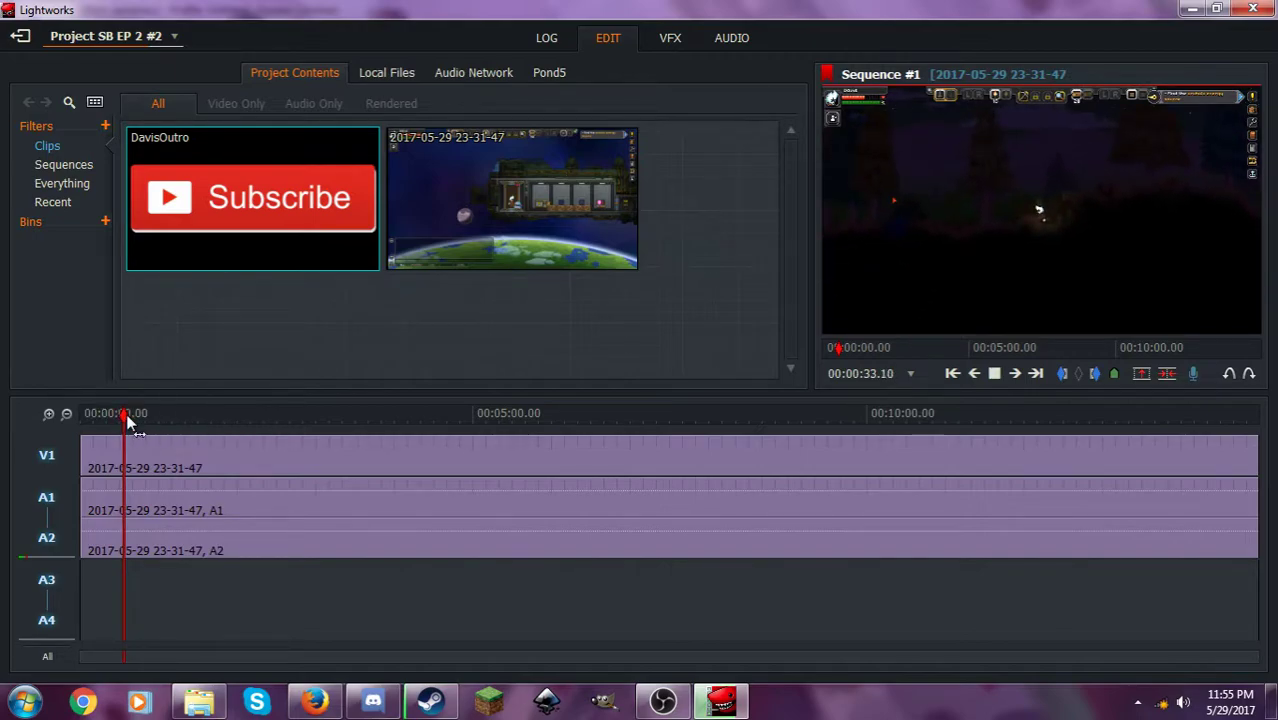
key(space)
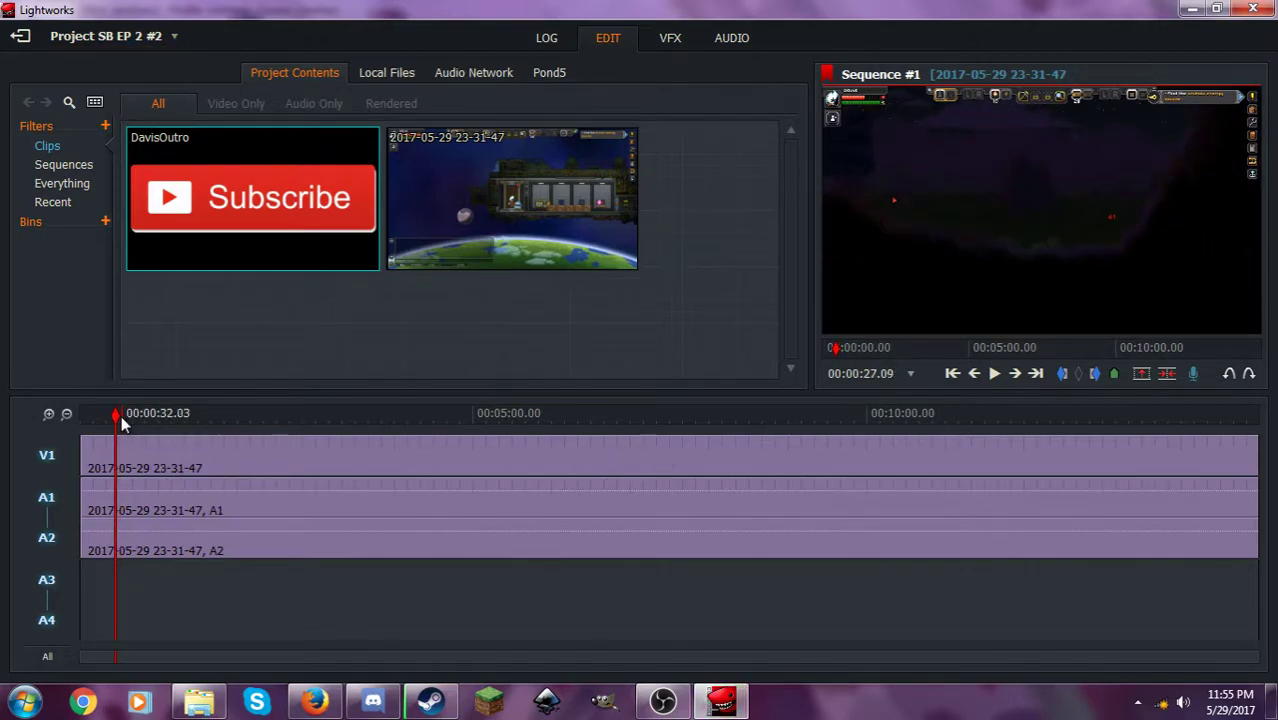
Scrub back to about 24 seconds and play to locate the silence near 0:28-0:30.
key(l)
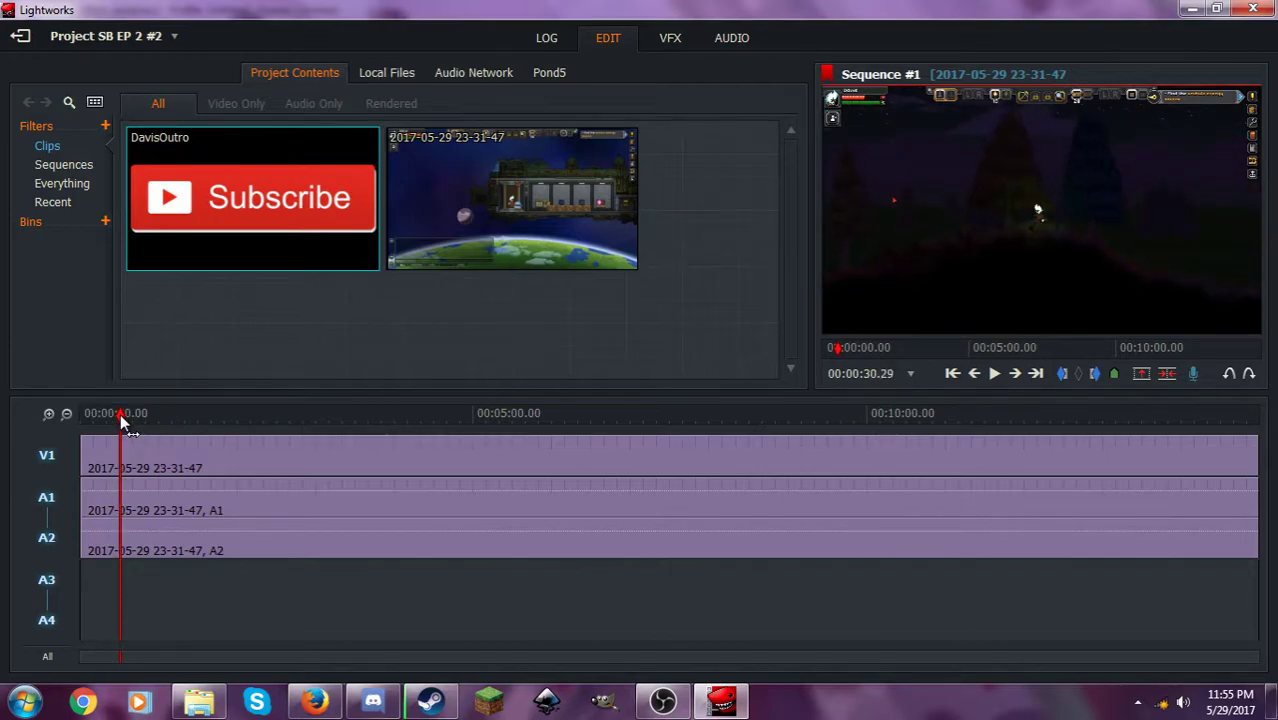
drag(116, 420, 113, 418)
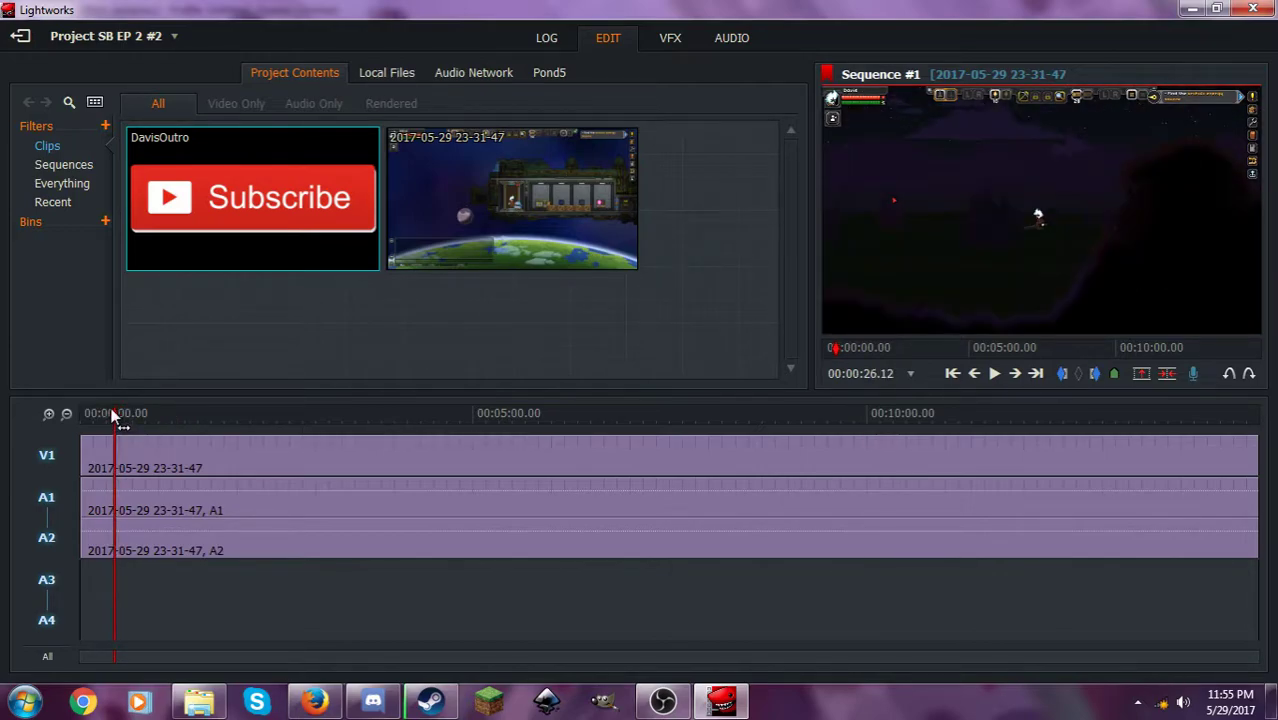
key(space)
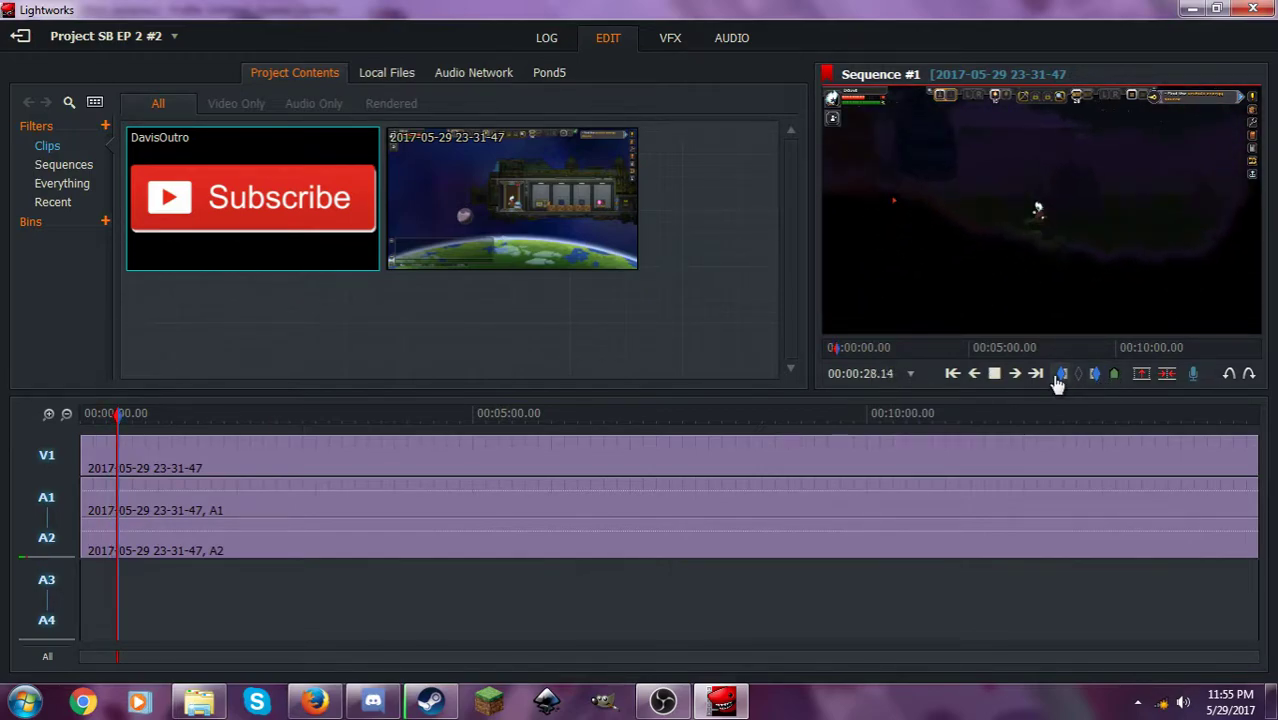
key(space)
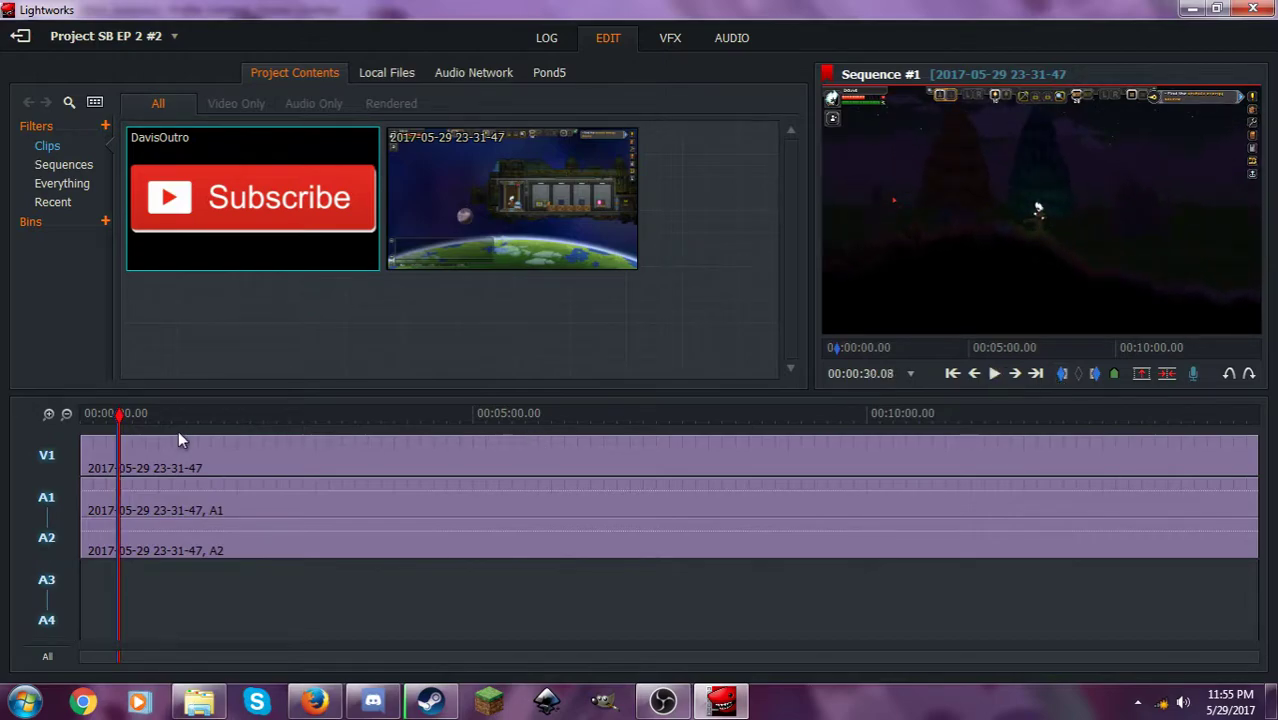
key(space)
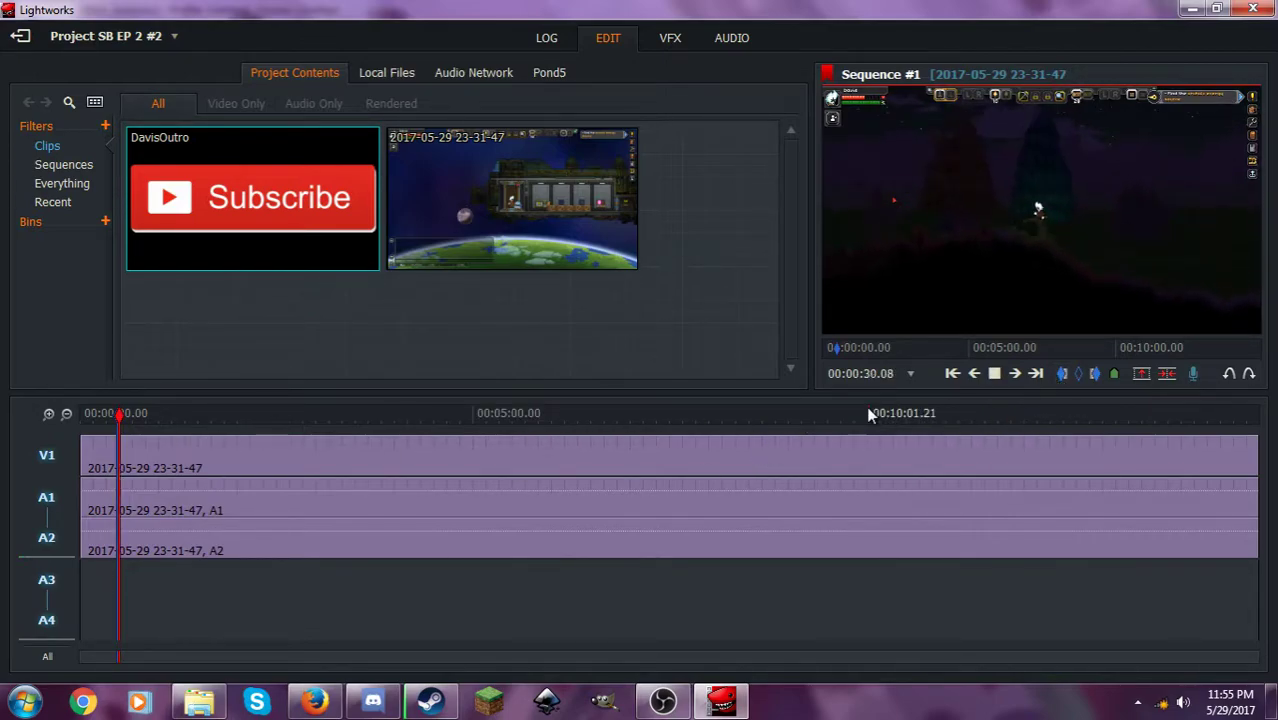
click(136, 418)
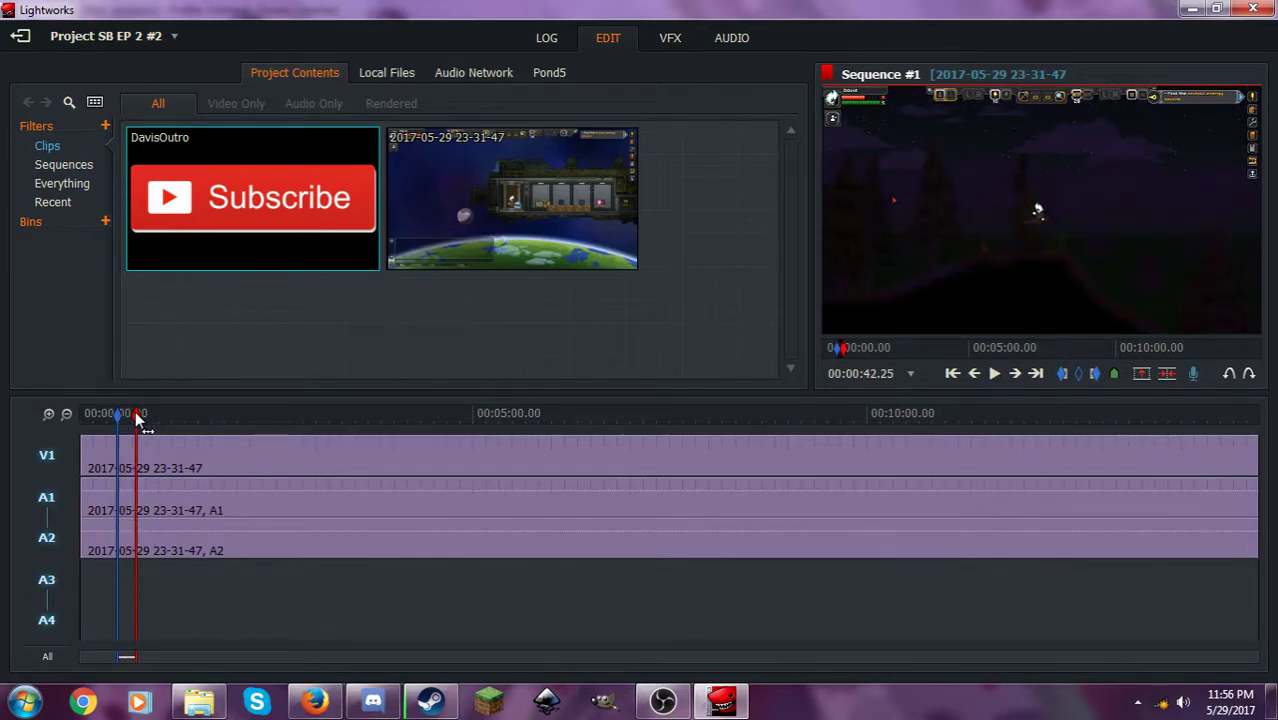
key(space)
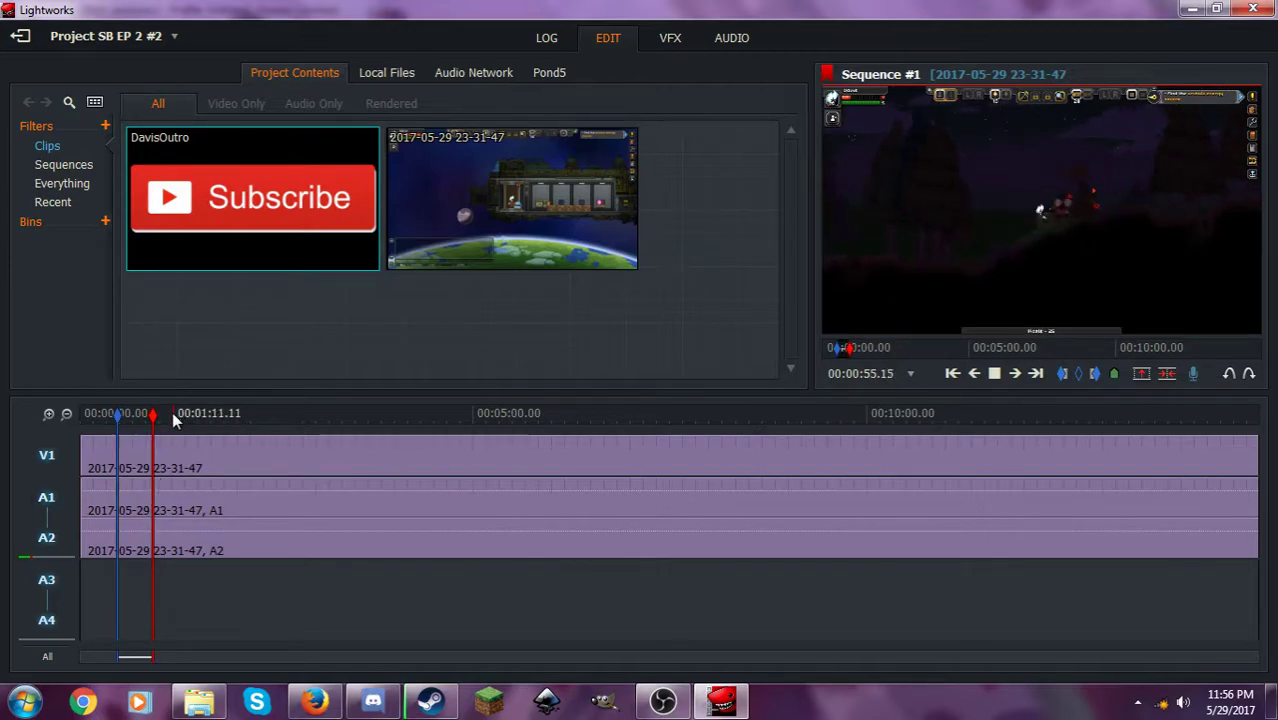
key(space)
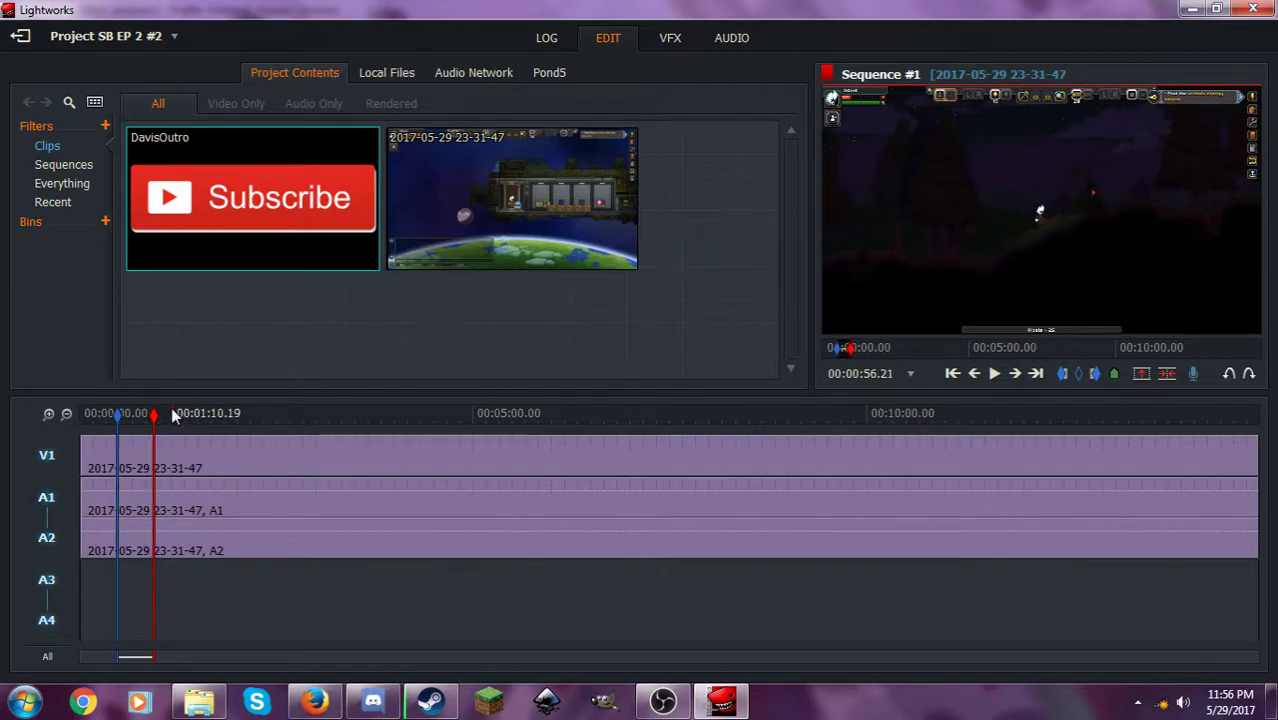
key(space)
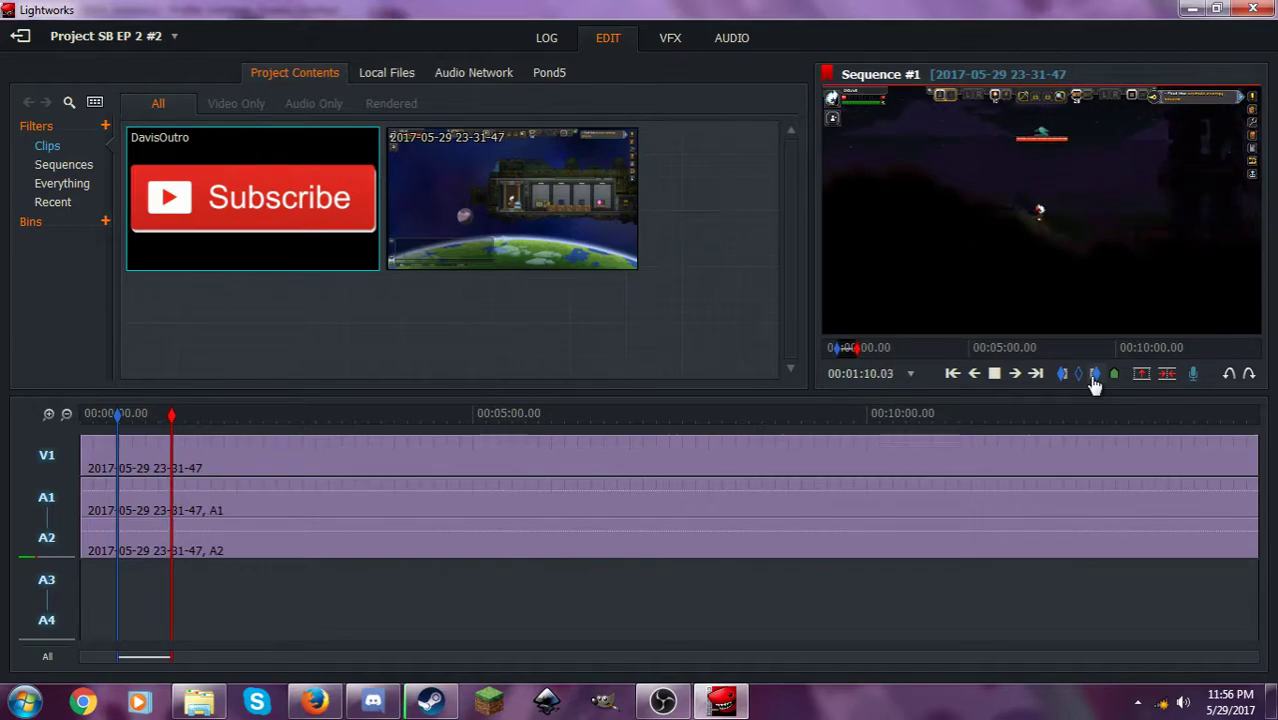
Step back and play in reverse to park the playhead where the silence ends, near 1:07.
double_click(973, 374)
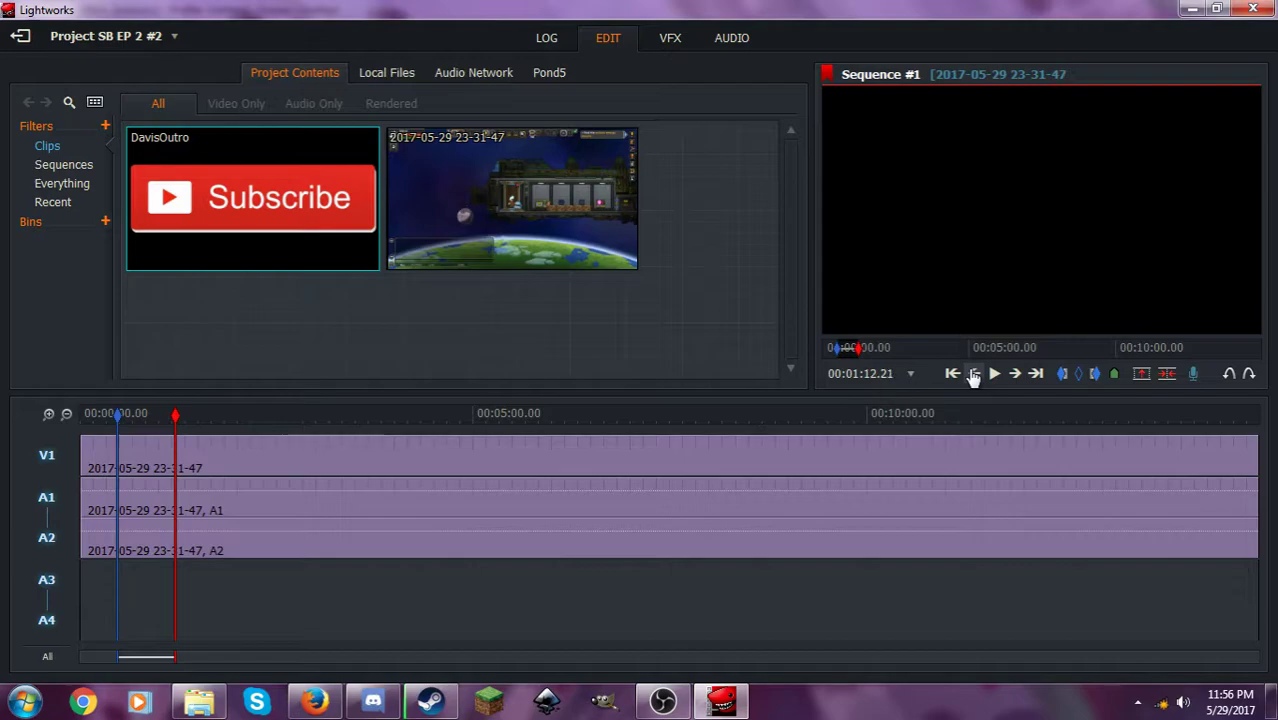
triple_click(973, 374)
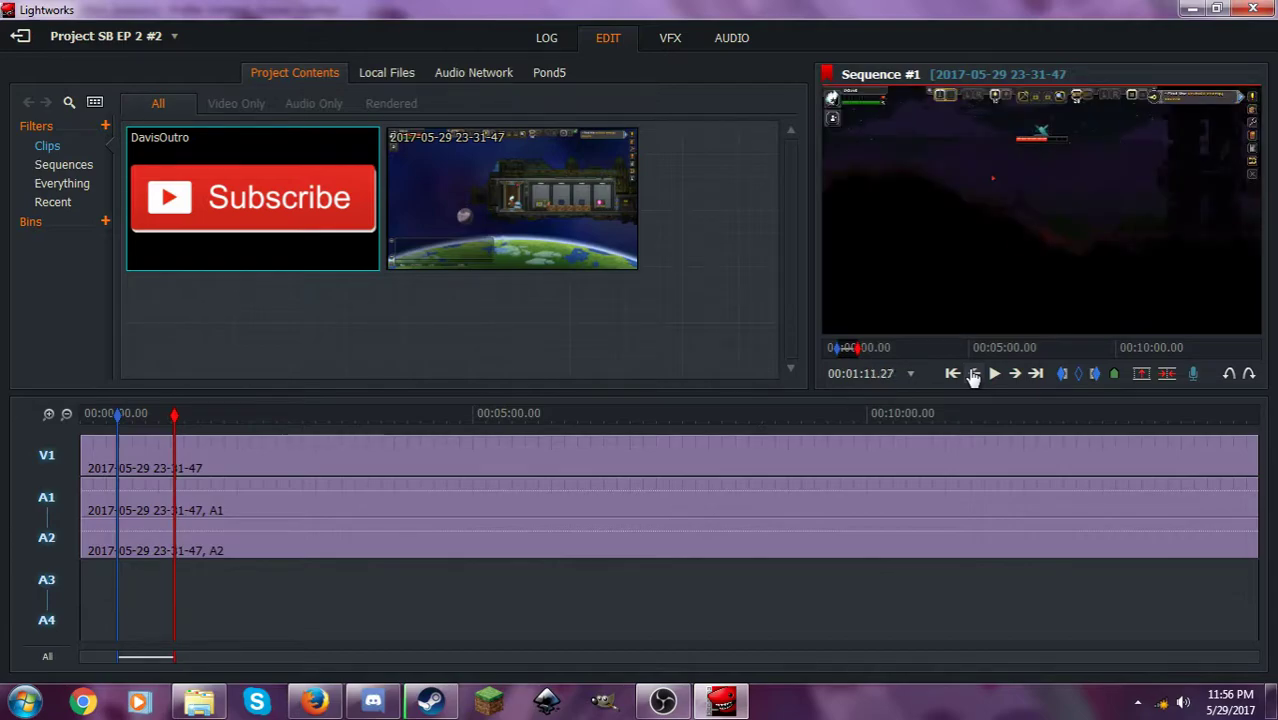
triple_click(973, 374)
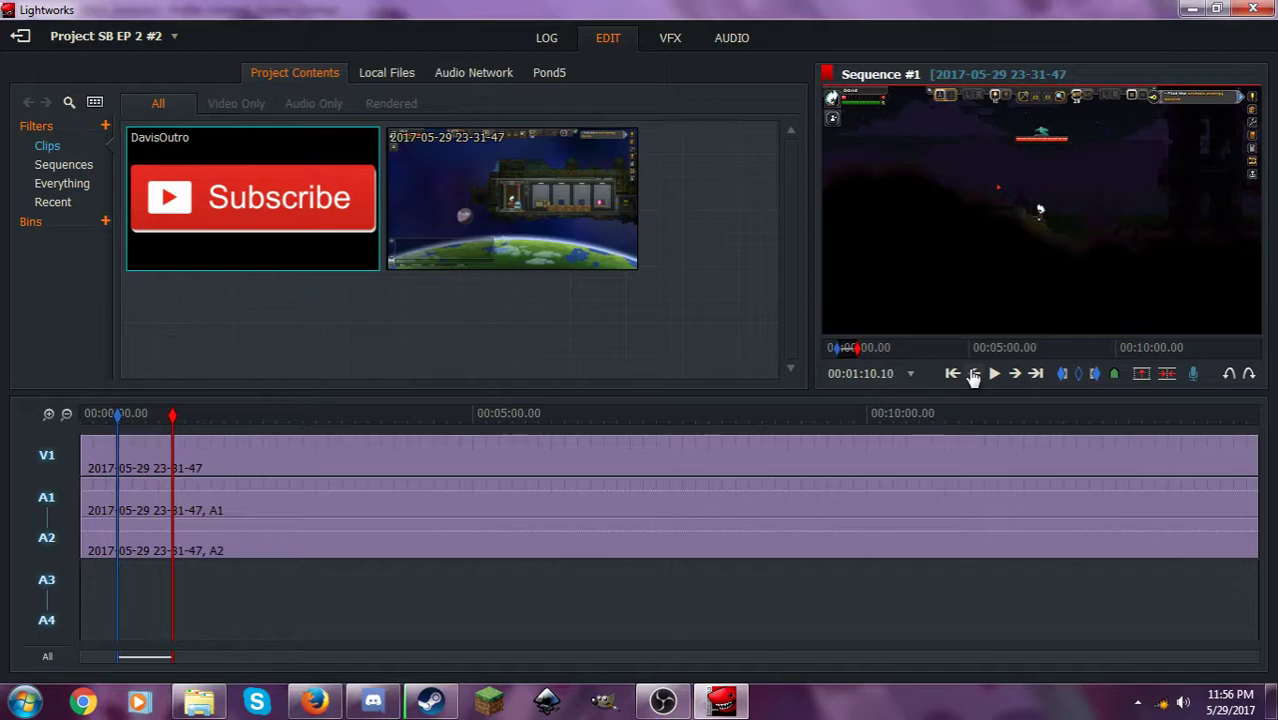
triple_click(973, 374)
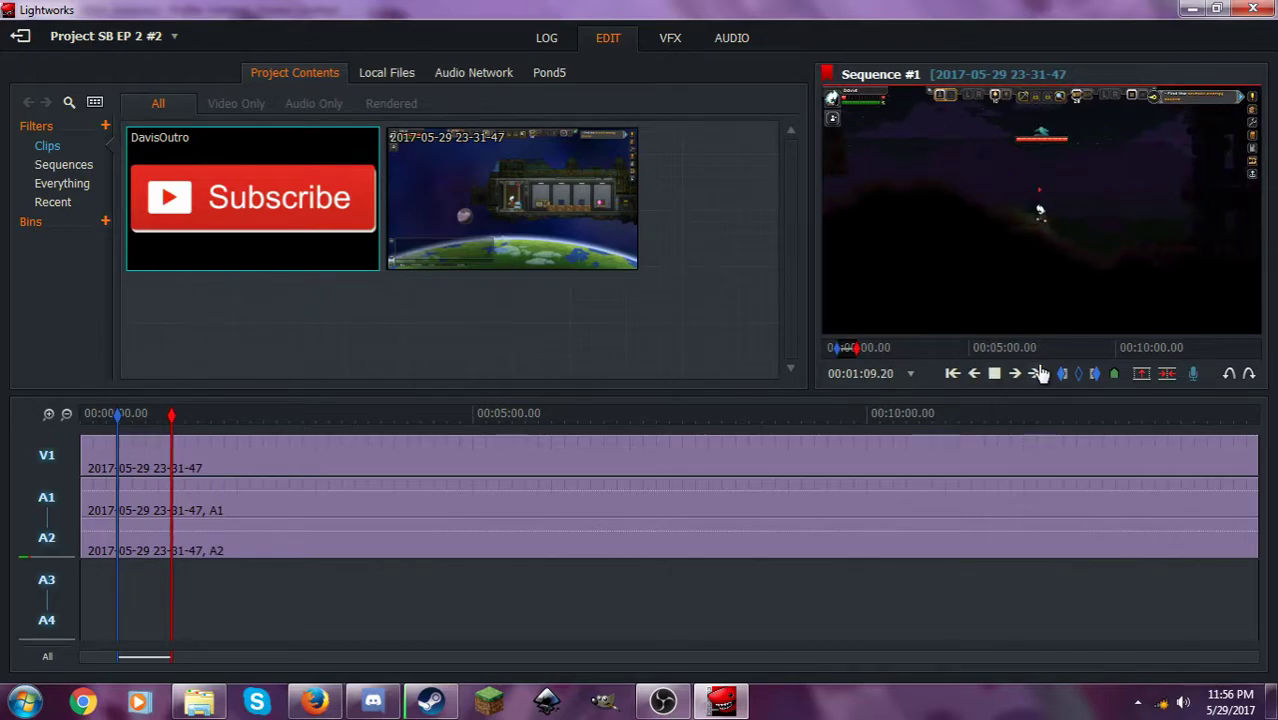
key(space)
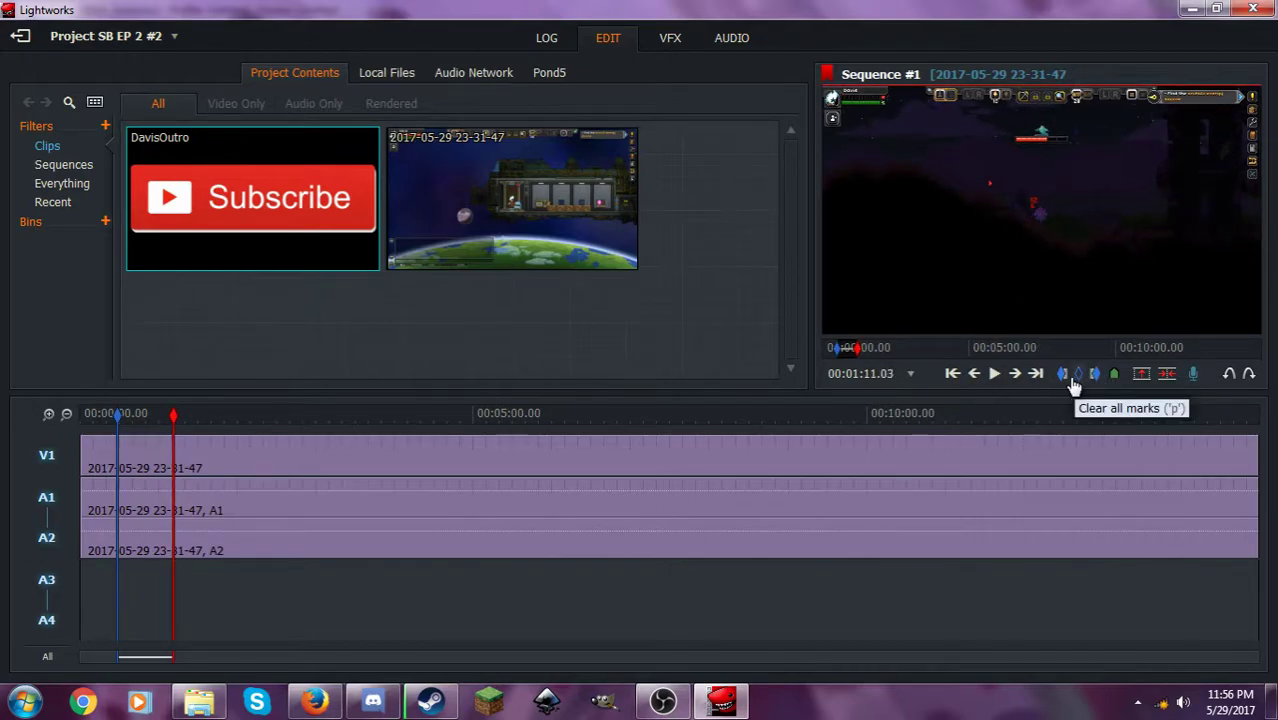
key(j)
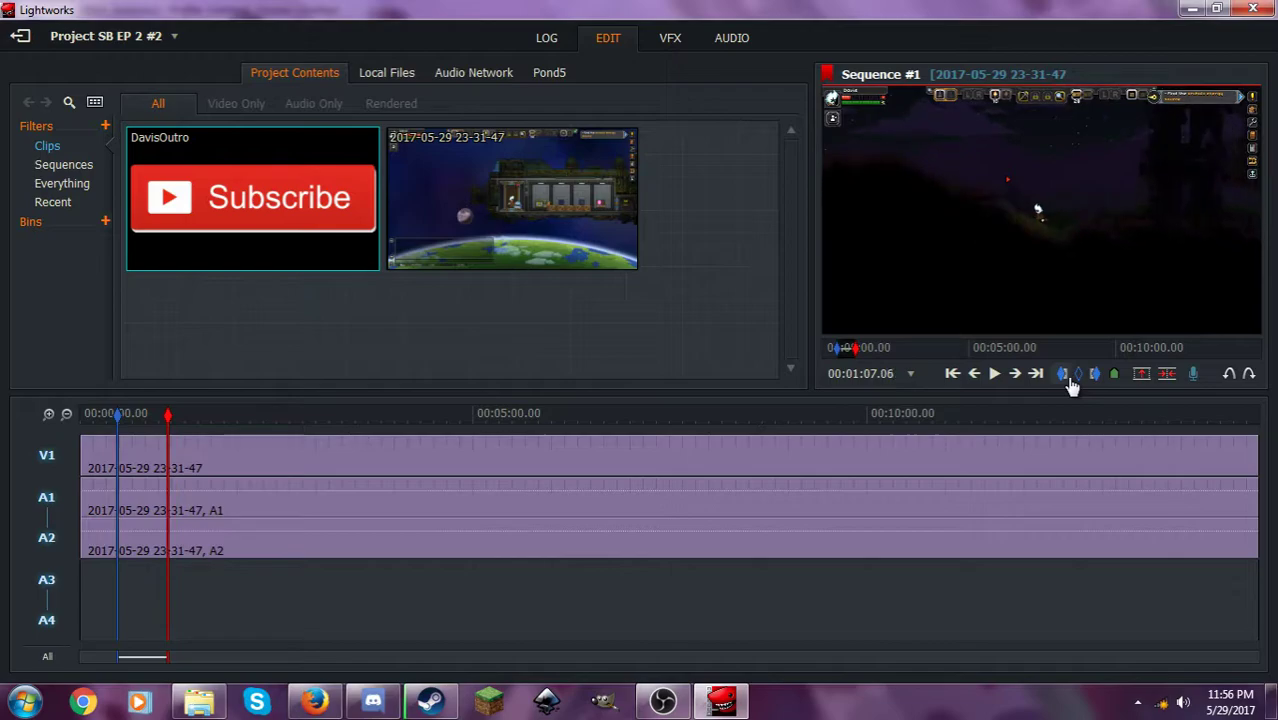
key(l)
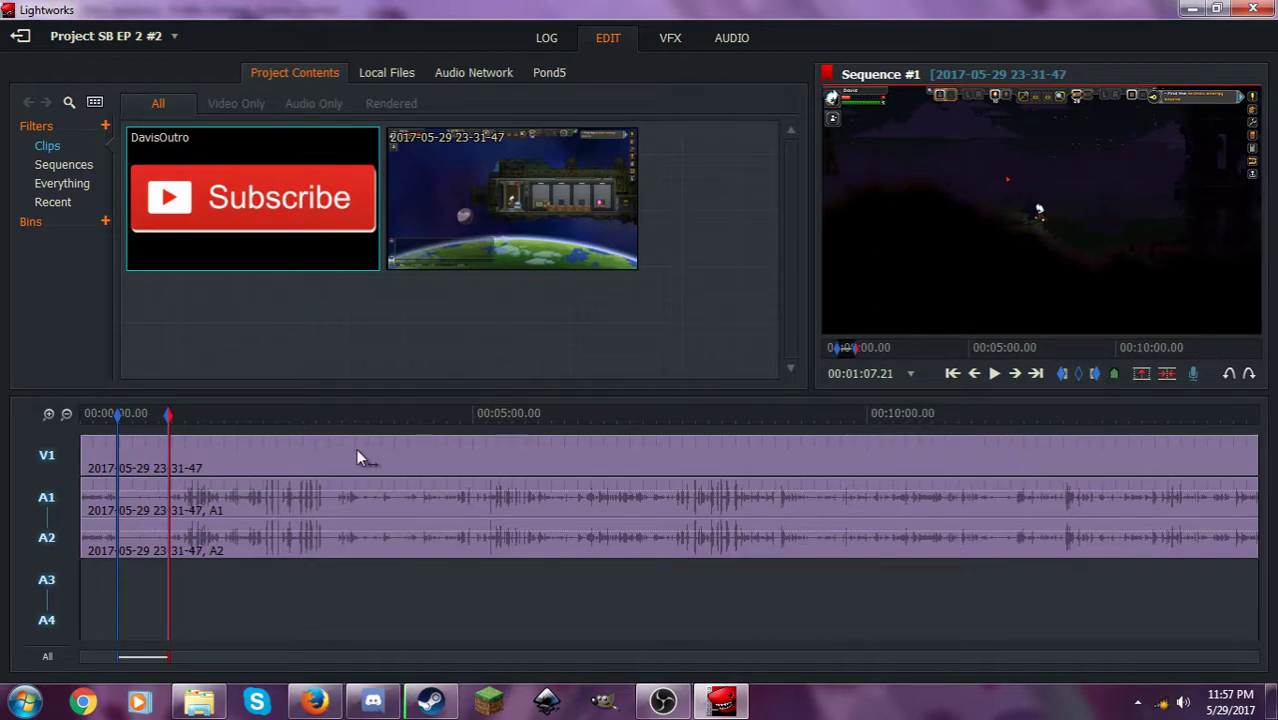
Set the out mark at 1:07 and remove the marked 0:28-1:07 section, leaving black.
key(o)
drag(168, 418, 253, 418)
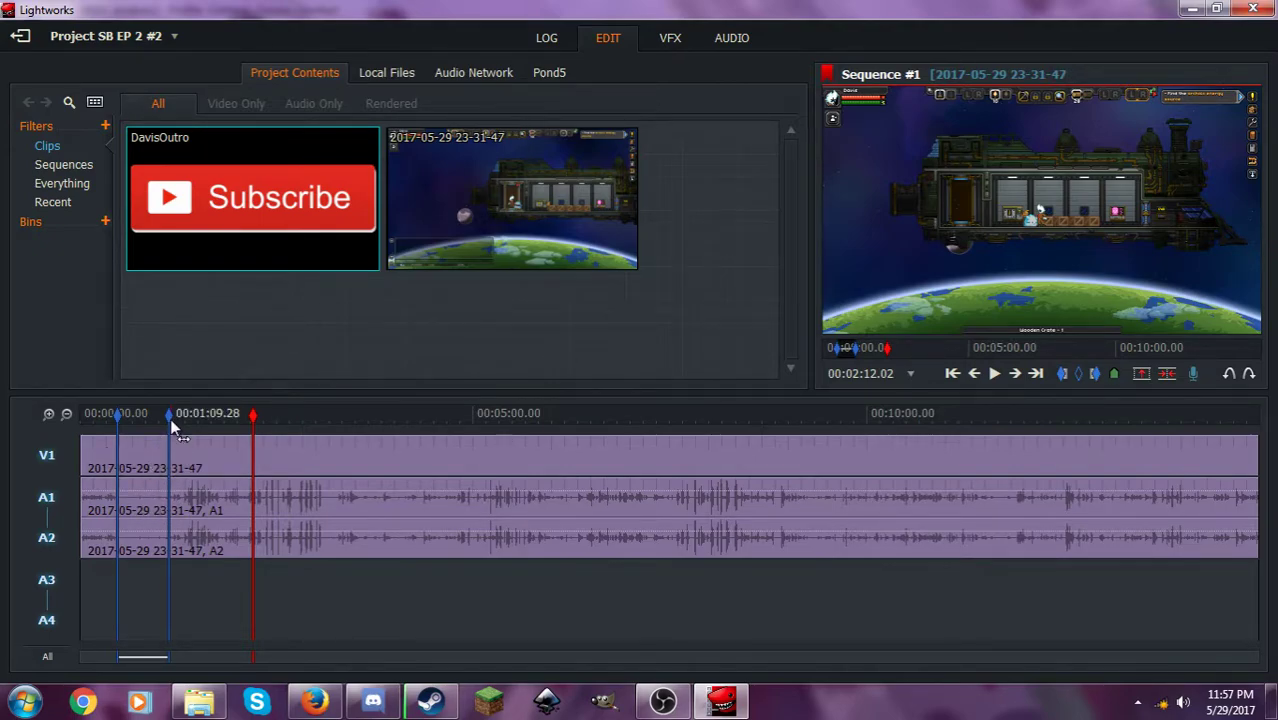
click(1142, 375)
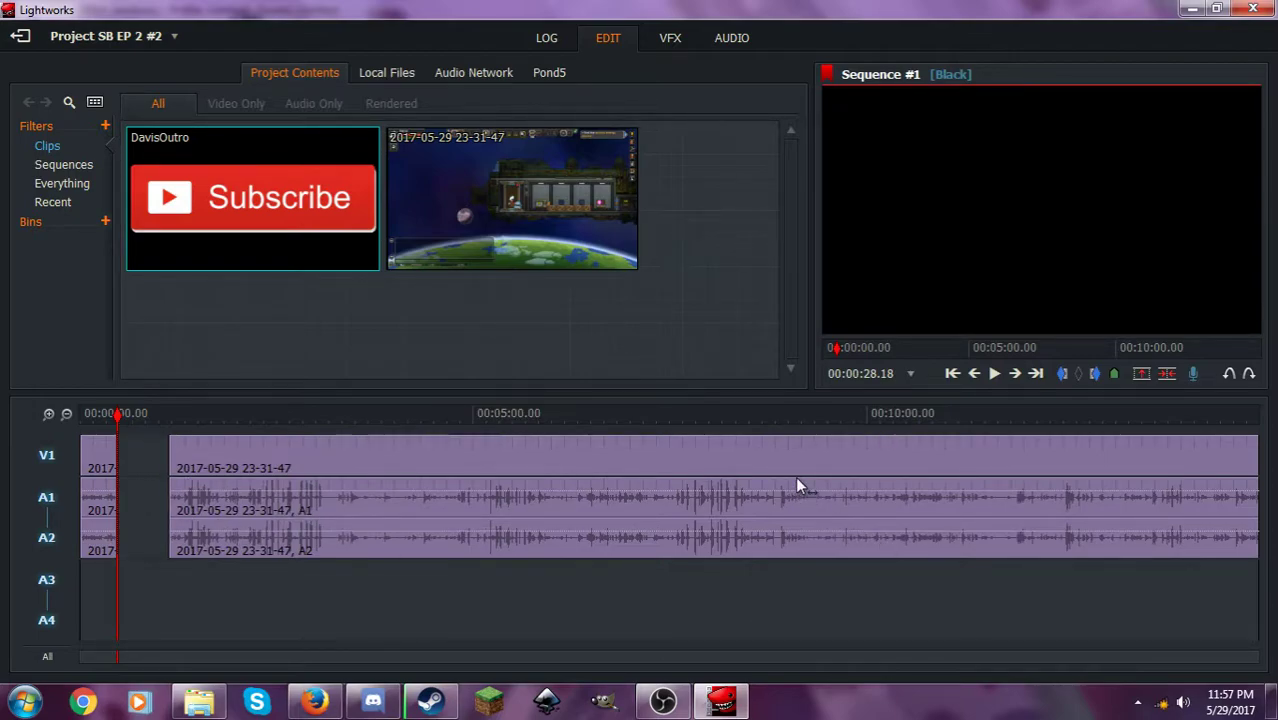
Slide the later V1/A1/A2 footage flush against the first clip and return the playhead before the cut.
mouse_move(795, 484)
mouse_down()
mouse_move(372, 525)
mouse_move(197, 505)
mouse_move(505, 508)
mouse_up()
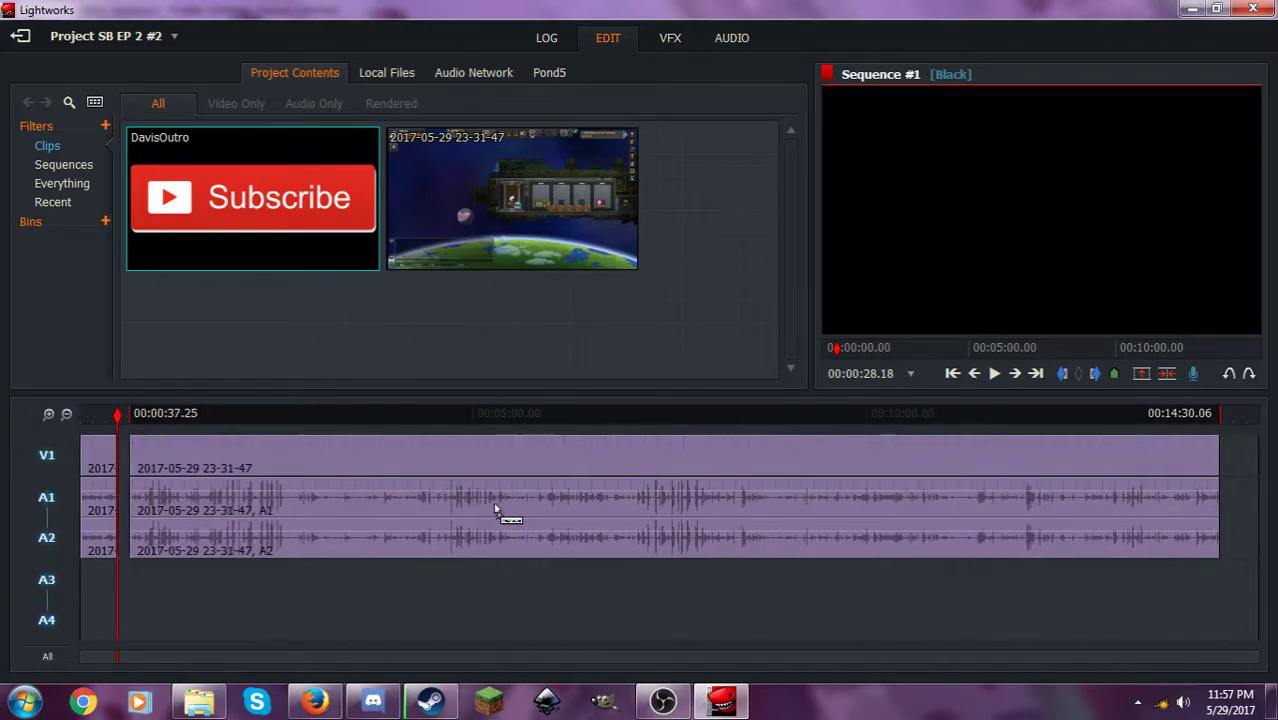
drag(505, 508, 493, 509)
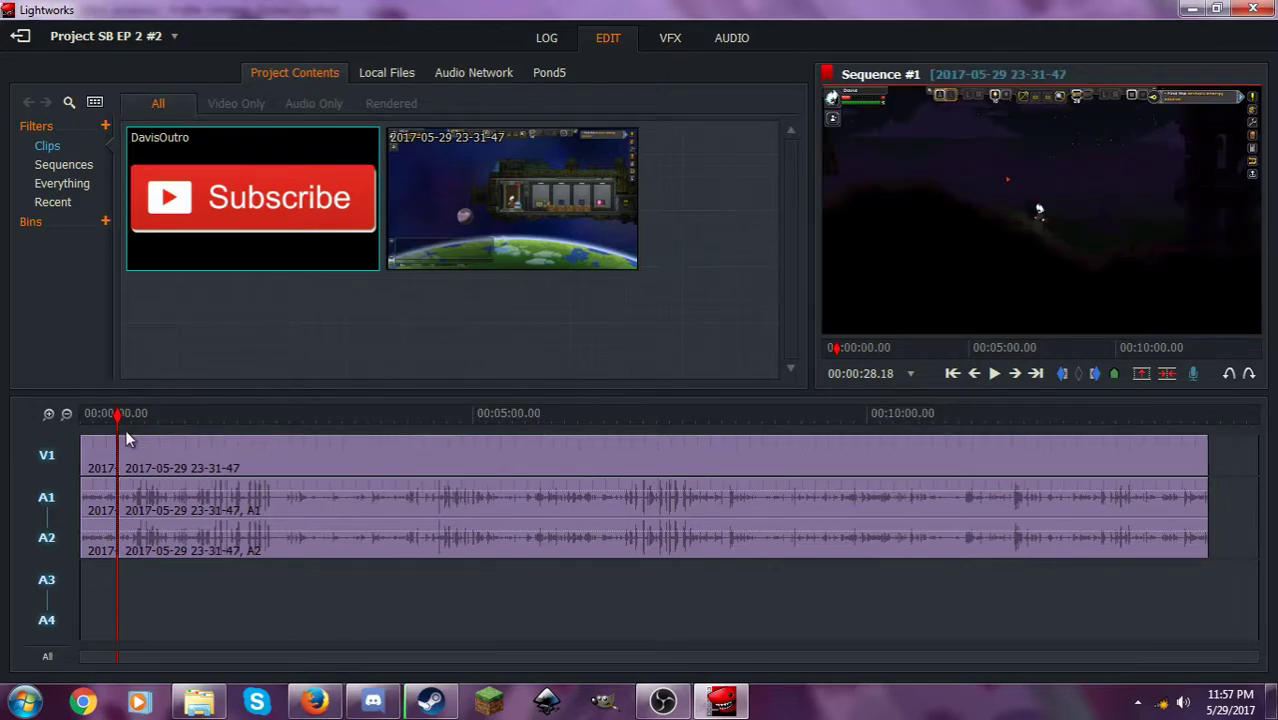
drag(118, 416, 112, 418)
key(space)
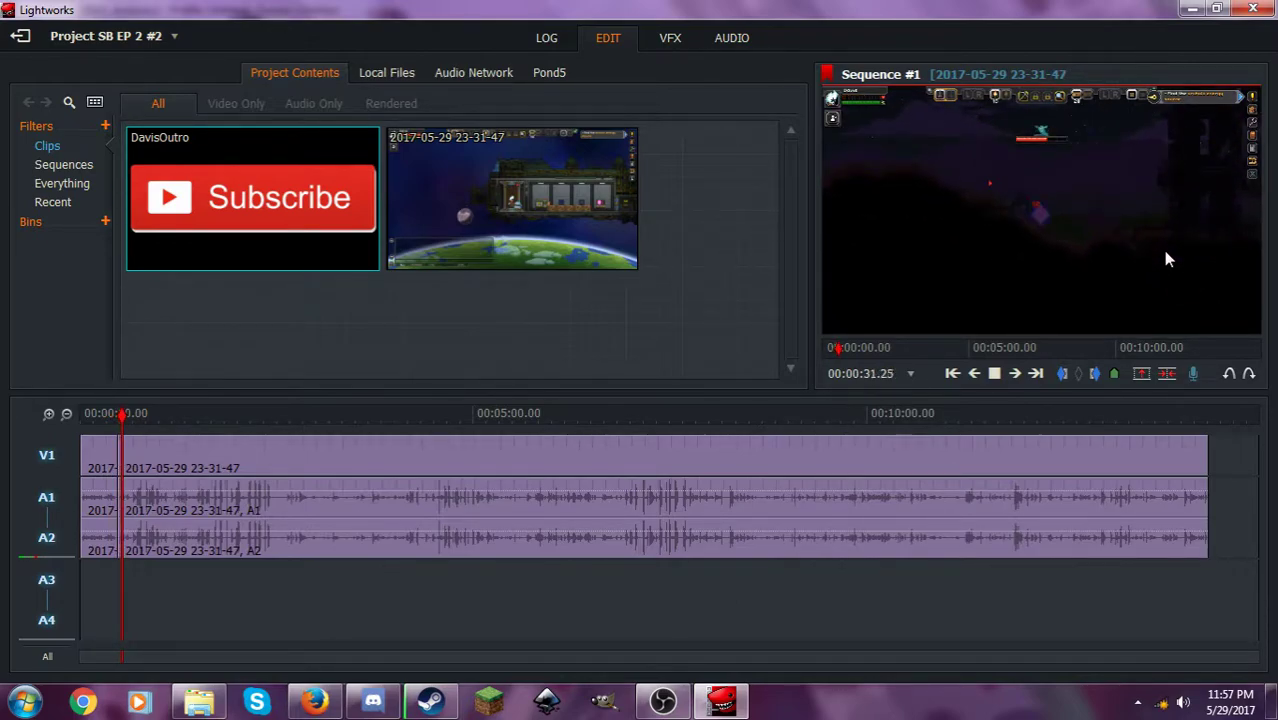
key(space)
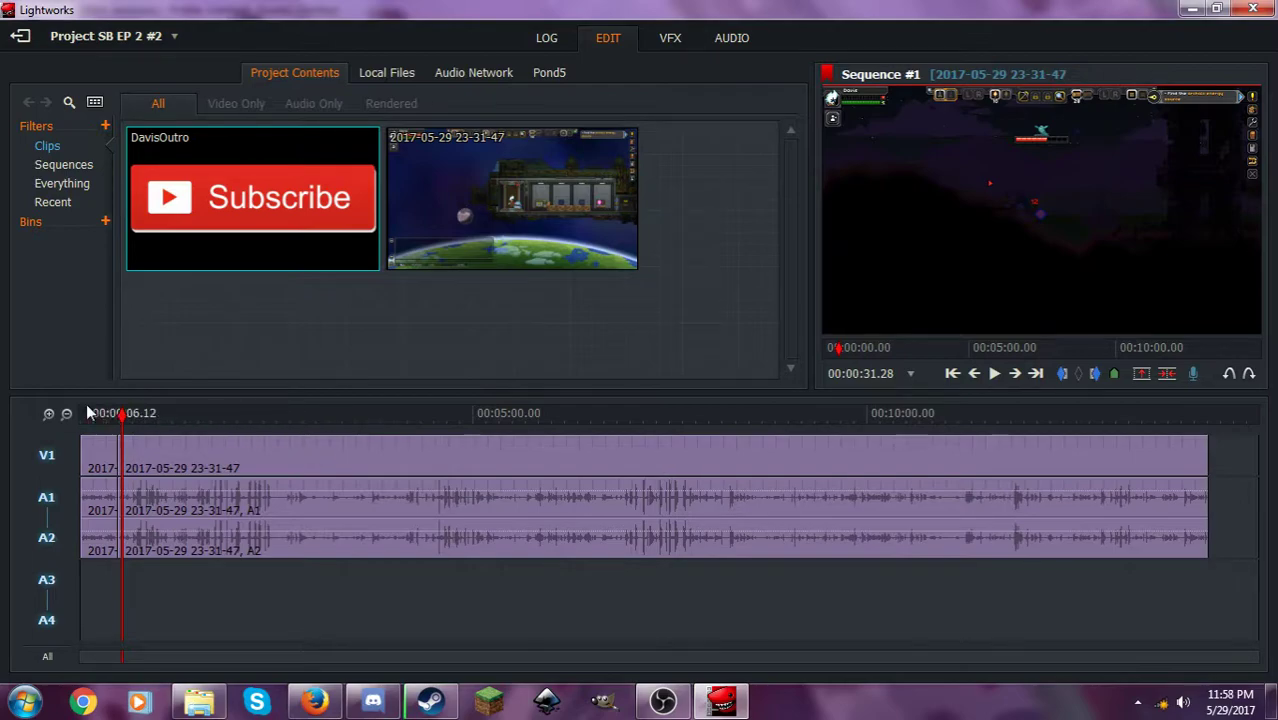
click(125, 418)
mouse_move(125, 420)
mouse_down()
mouse_move(820, 458)
mouse_move(1202, 456)
mouse_move(1107, 480)
mouse_move(599, 482)
mouse_move(576, 494)
mouse_move(719, 466)
mouse_move(833, 474)
mouse_move(806, 478)
mouse_move(834, 462)
mouse_move(839, 473)
mouse_up()
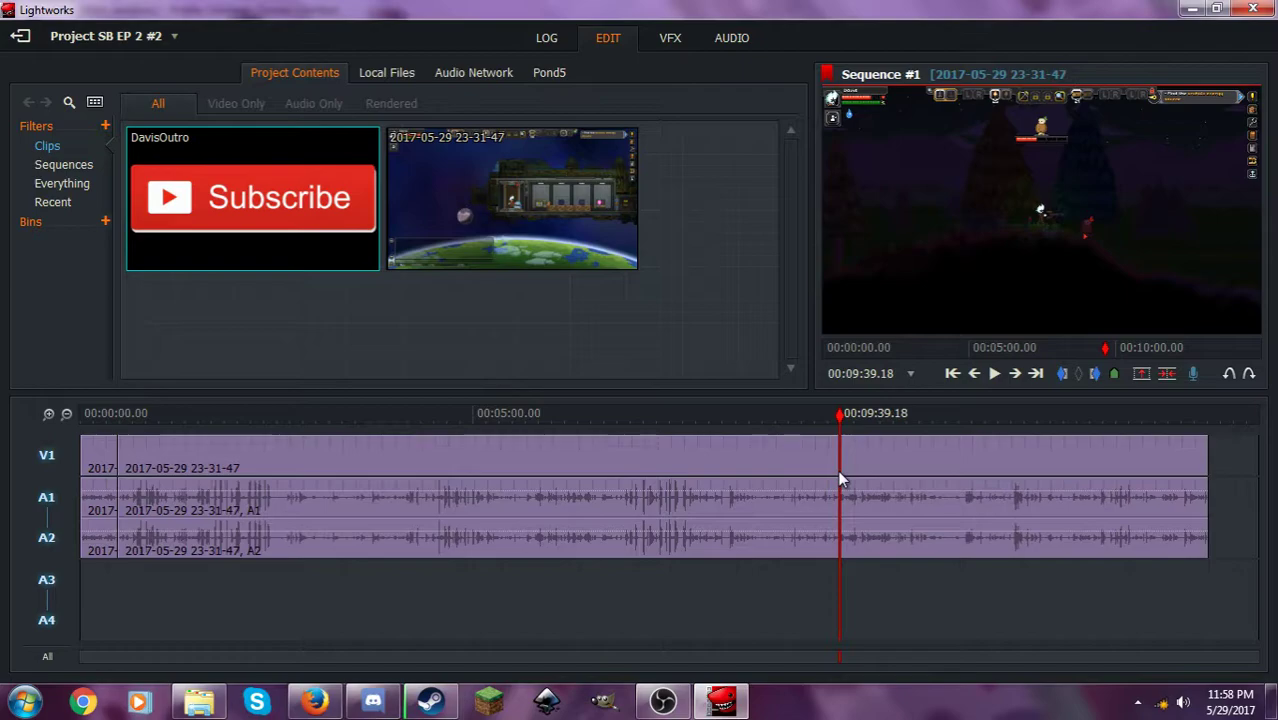
mouse_move(839, 479)
mouse_down()
mouse_move(620, 488)
mouse_move(277, 470)
mouse_move(416, 480)
mouse_move(234, 490)
mouse_move(260, 442)
mouse_move(366, 405)
mouse_move(300, 418)
mouse_move(445, 420)
mouse_move(345, 386)
mouse_move(700, 444)
mouse_move(437, 472)
mouse_move(448, 470)
mouse_up()
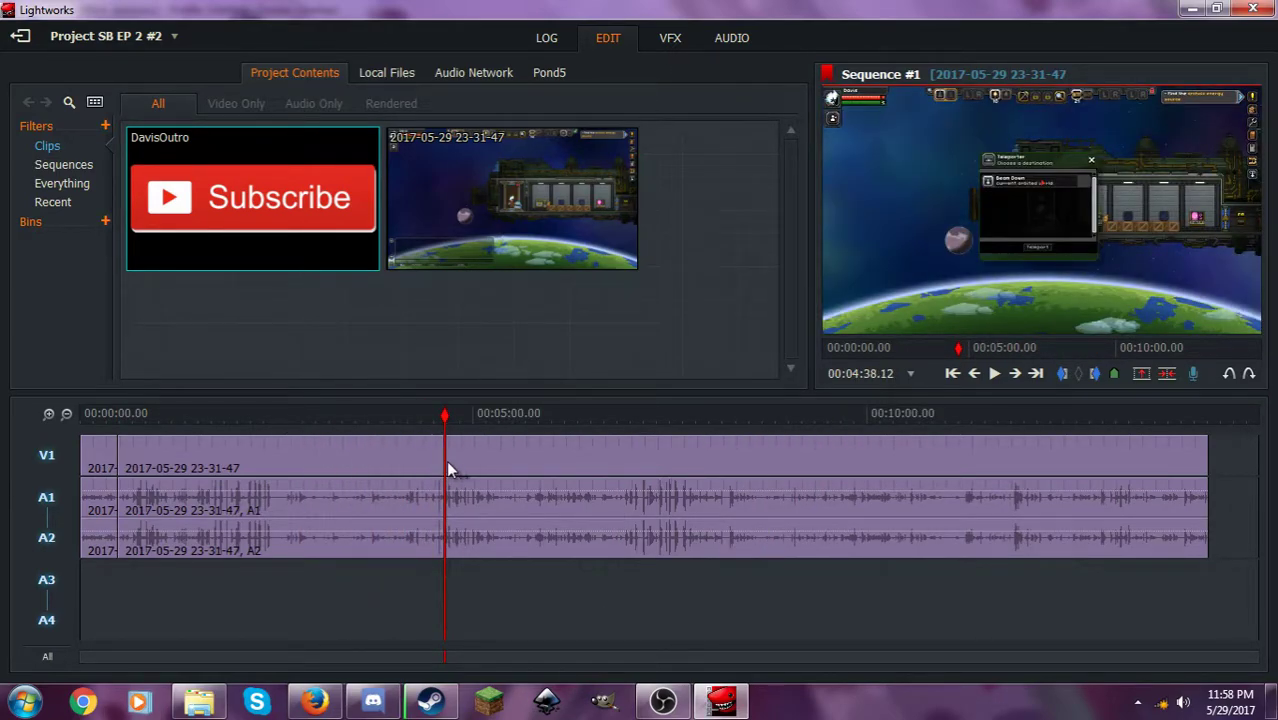